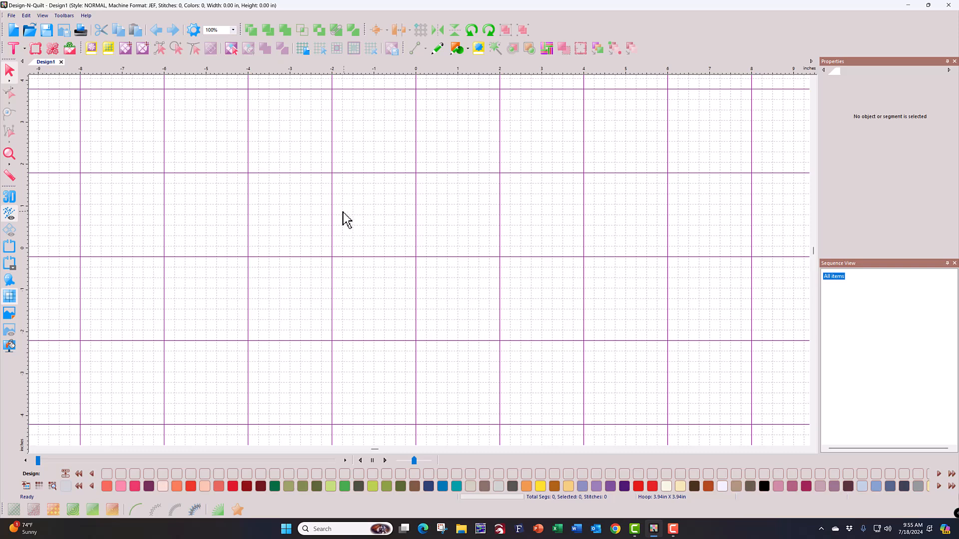
# Create a new blank 8 by 8 inch quilt block
pyautogui.click(144, 53)
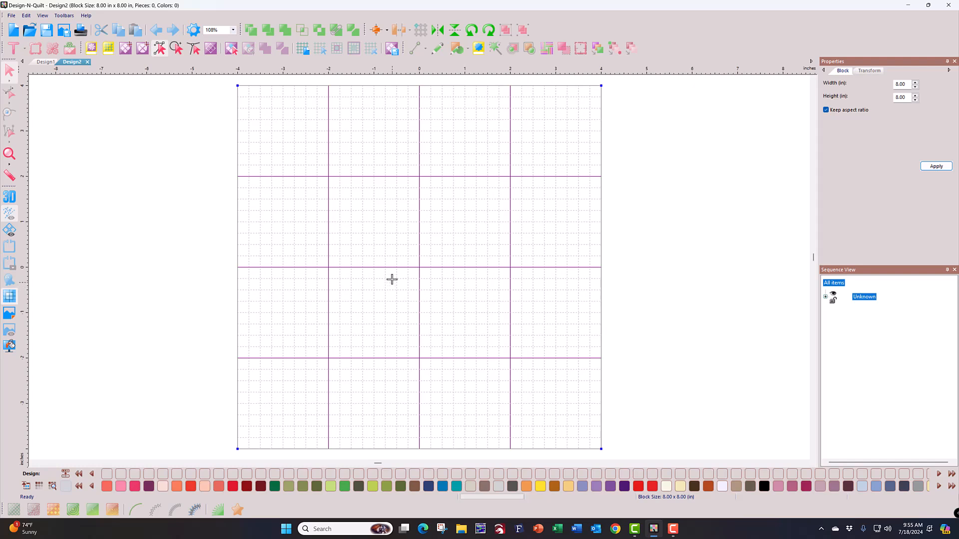
# Turn off Snap to grid, draw a diagonal block line from the lower-left corner towards the upper-right corner, and undo it
pyautogui.rightClick(408, 70)
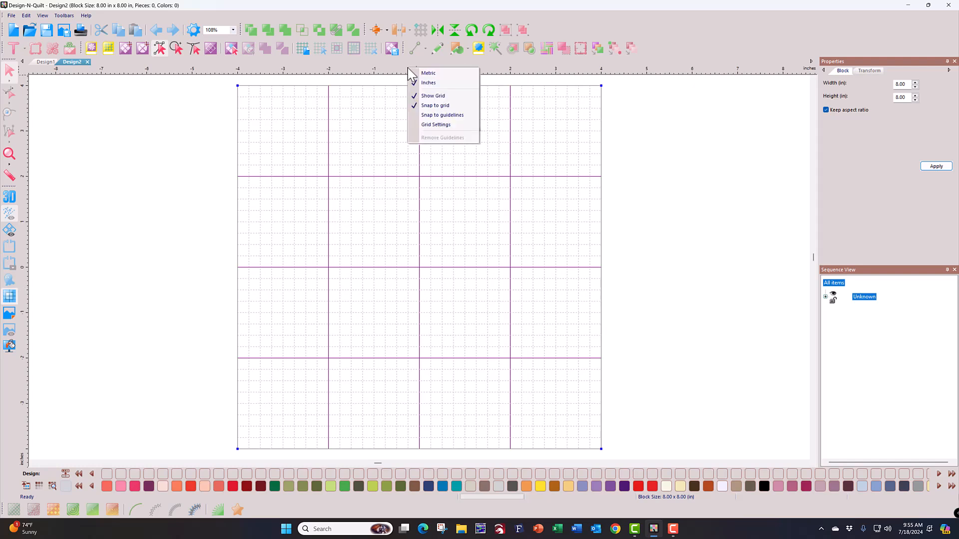
pyautogui.click(430, 109)
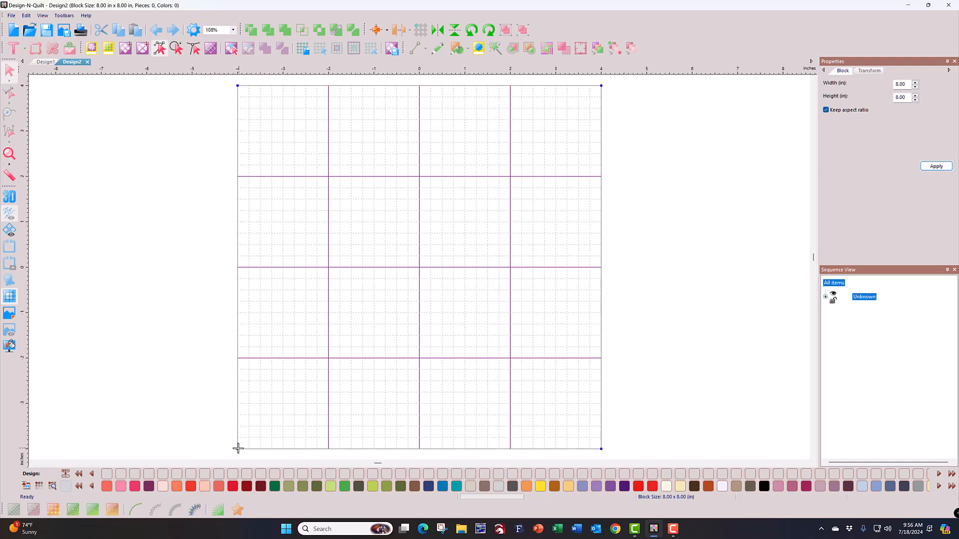
pyautogui.moveTo(238, 449); pyautogui.dragTo(595, 88)
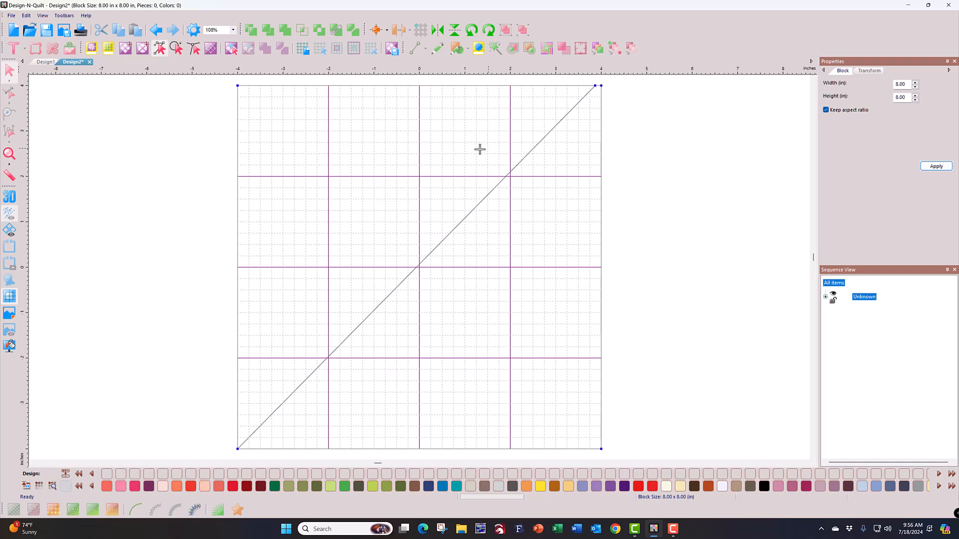
pyautogui.click(158, 30)
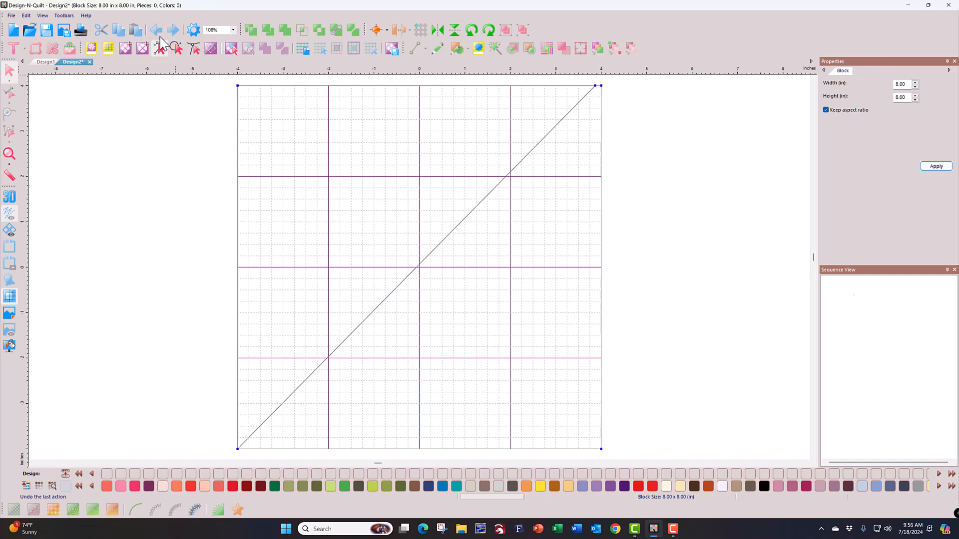
# Turn on Snap to grid and draw a diagonal block line from the block's lower-left corner to its upper-right corner
pyautogui.rightClick(435, 73)
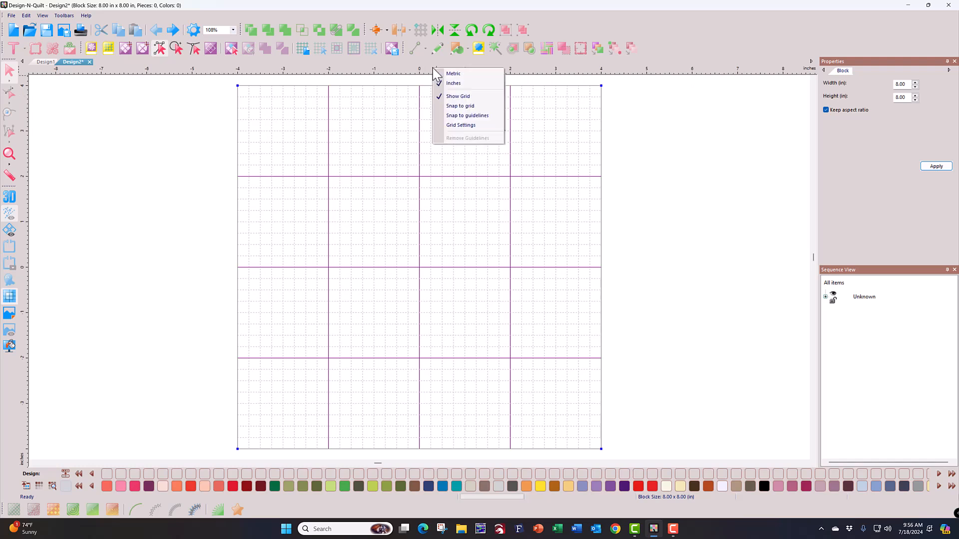
pyautogui.click(449, 107)
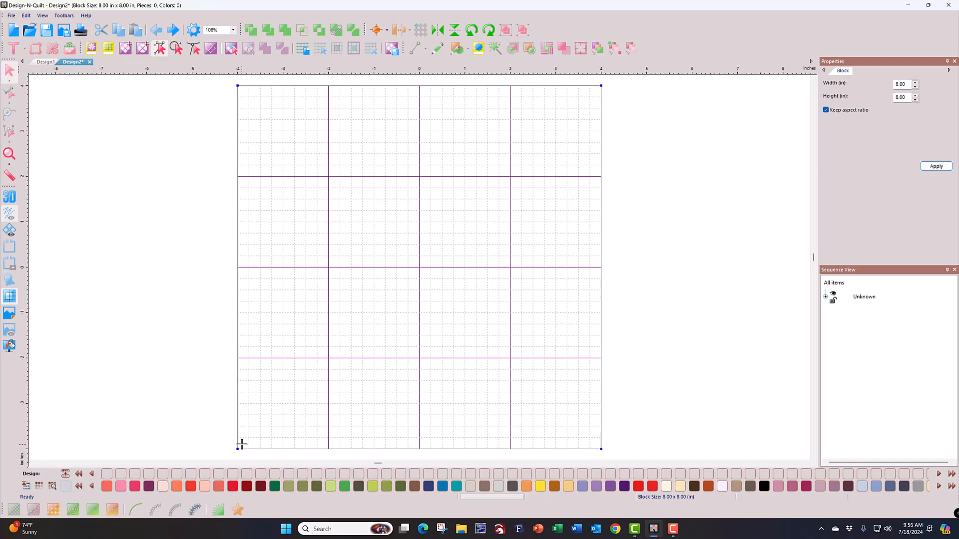
pyautogui.moveTo(242, 444); pyautogui.dragTo(600, 87)
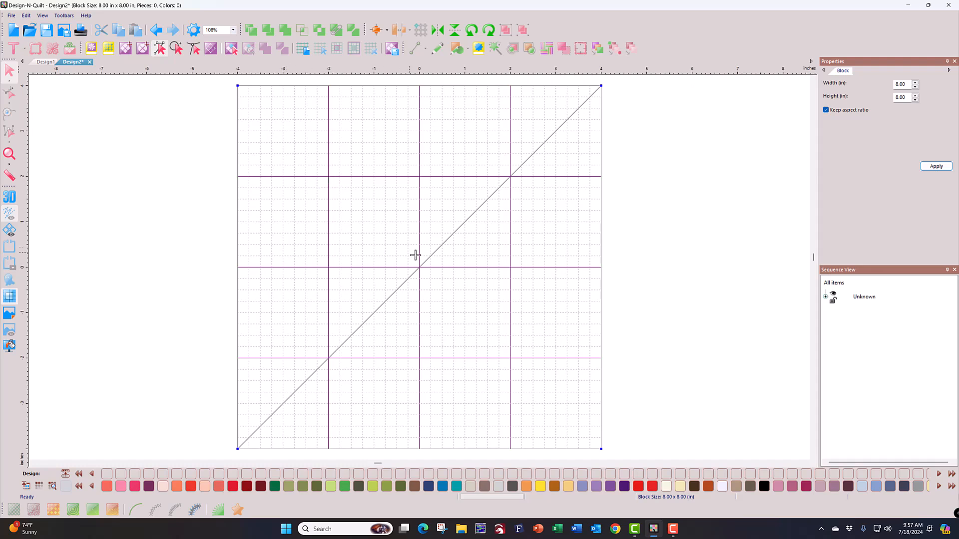
# Review the spacing, major line, style and snapping options in the grid settings, and close them without changes
pyautogui.rightClick(378, 73)
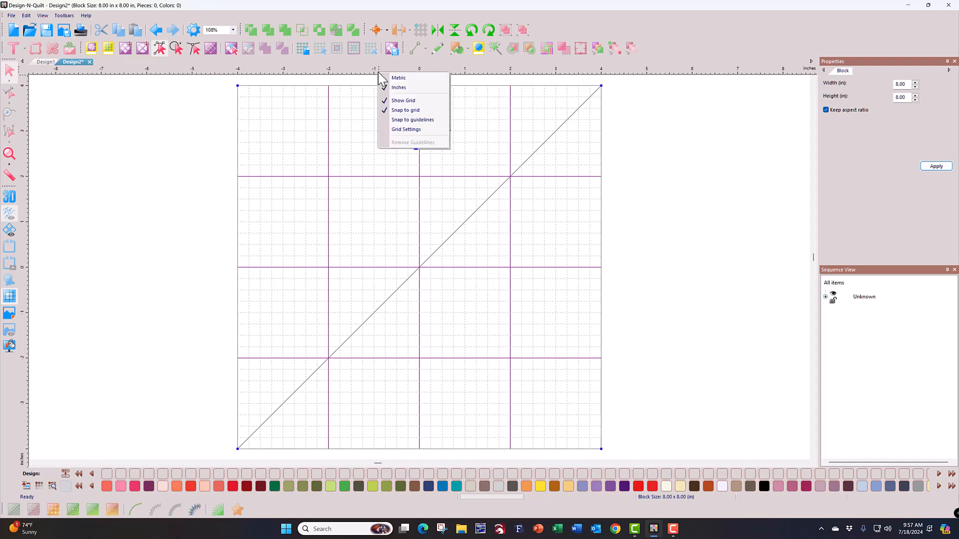
pyautogui.click(407, 130)
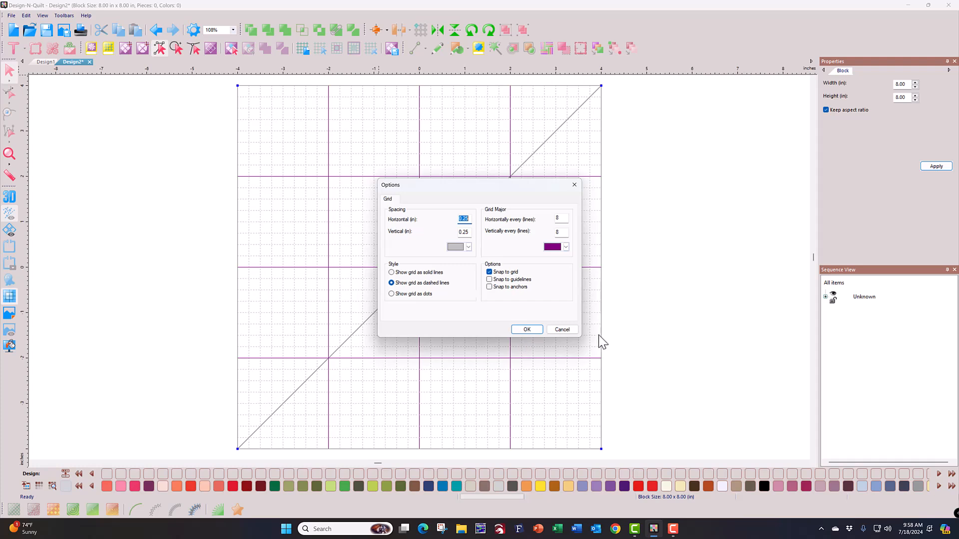
pyautogui.click(562, 331)
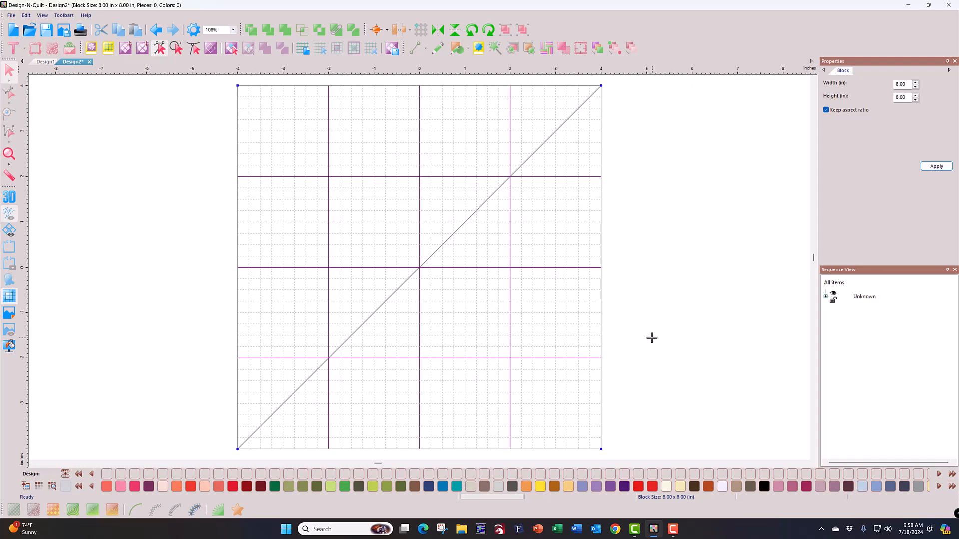
# Turn off Snap to grid and turn on Snap to guidelines
pyautogui.rightClick(384, 72)
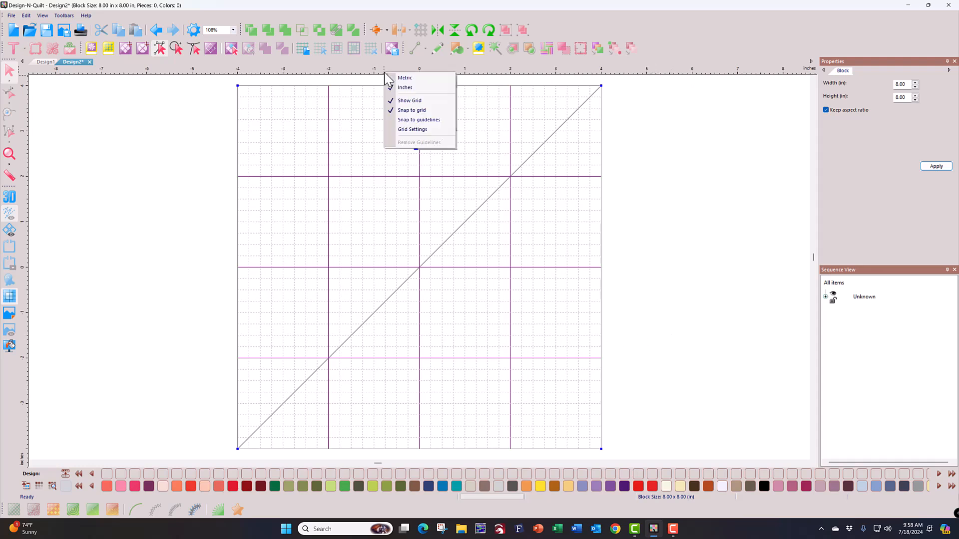
pyautogui.click(405, 111)
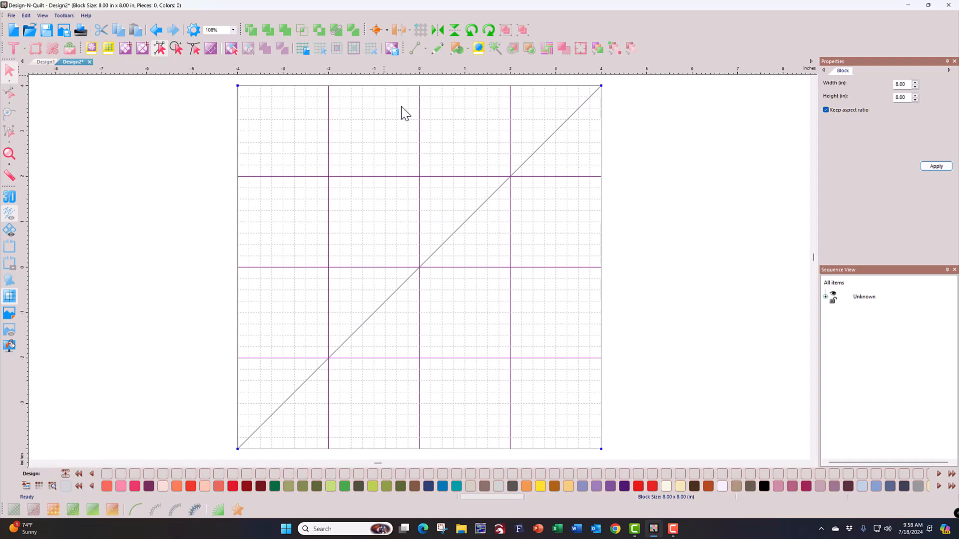
pyautogui.rightClick(391, 69)
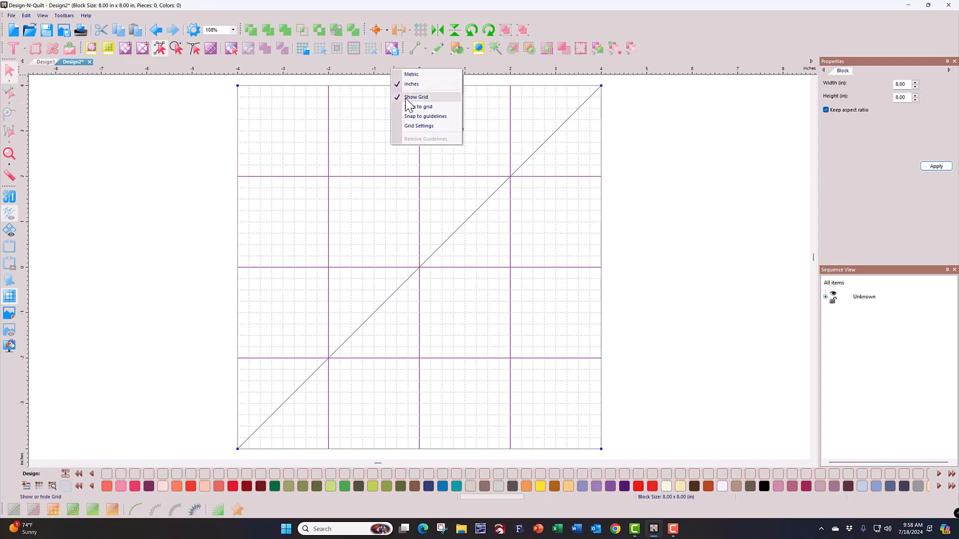
pyautogui.click(413, 118)
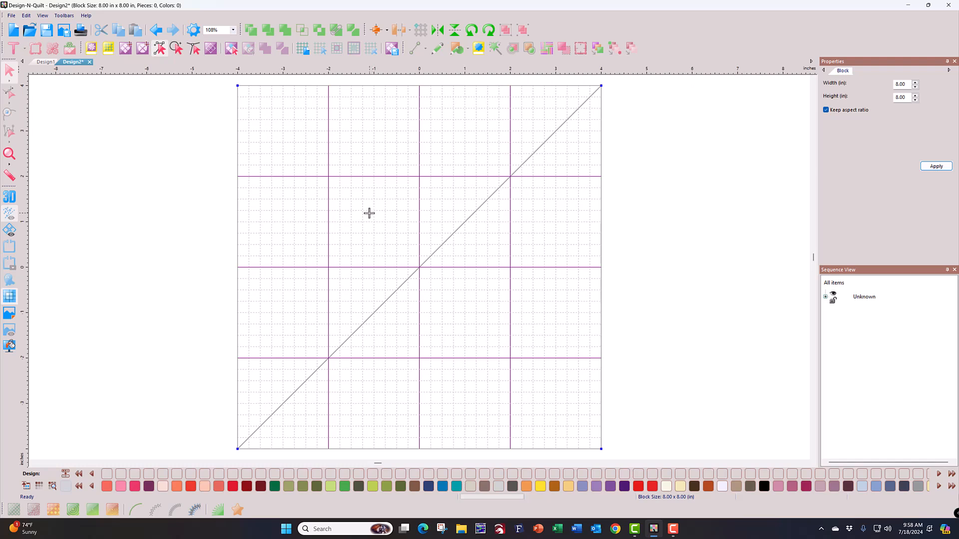
# Insert the Arrow 01 custom shape from the Shapes folder onto the block
pyautogui.click(479, 50)
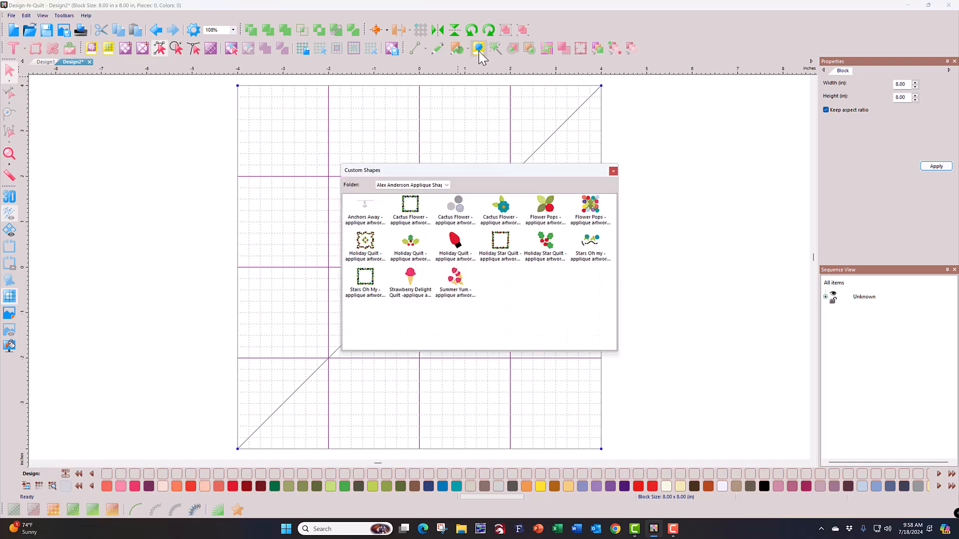
pyautogui.click(445, 185)
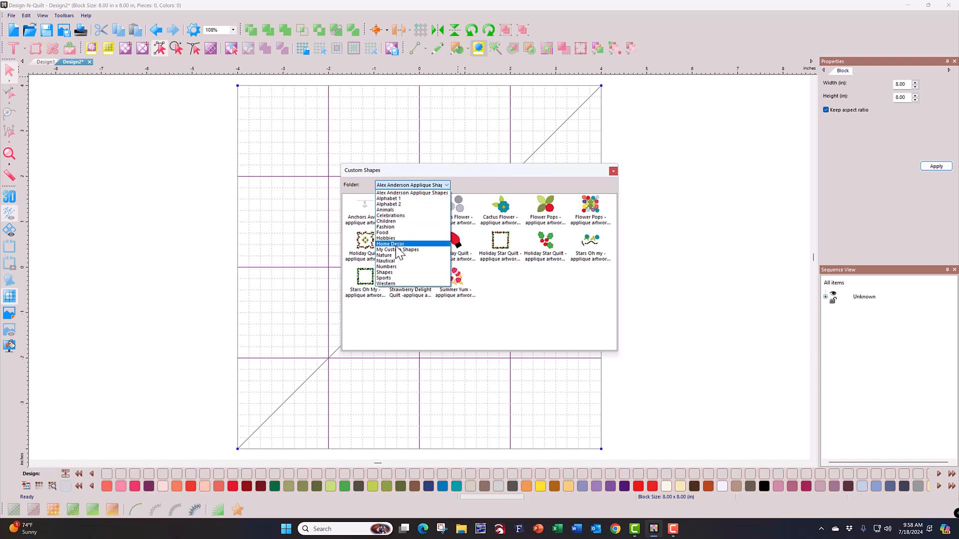
pyautogui.click(384, 272)
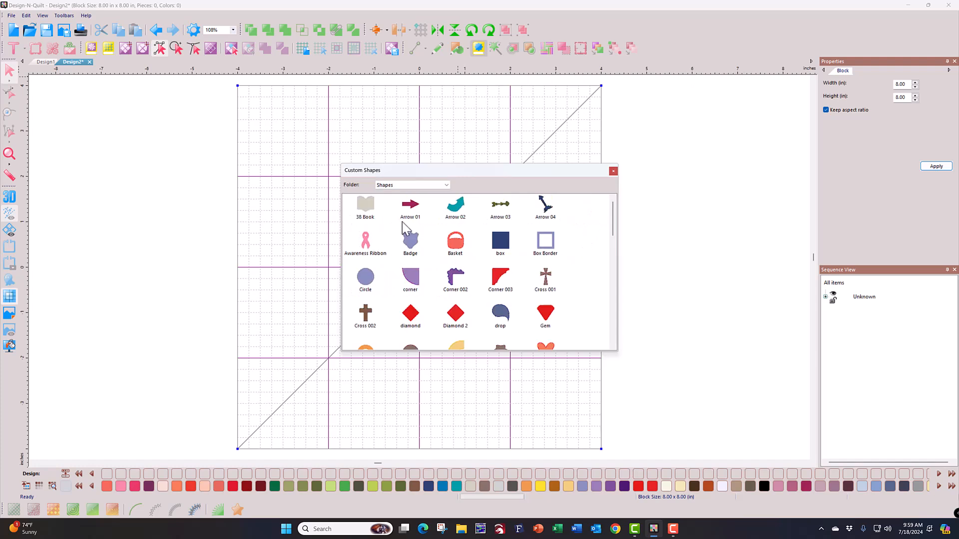
pyautogui.doubleClick(408, 206)
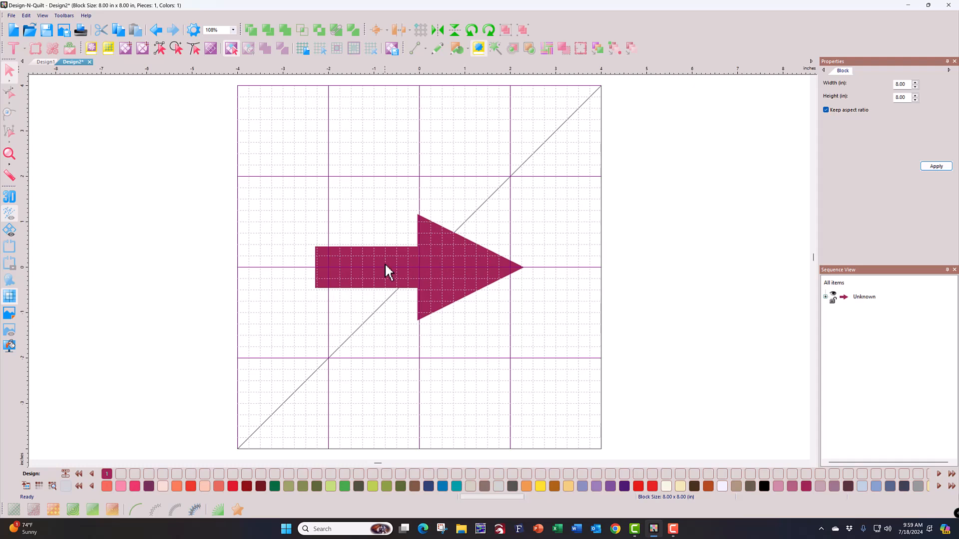
# Move the arrow up and left so its tip sits about 1.9 inches right of and 0.9 inch above the block's centre
pyautogui.click(389, 273)
pyautogui.moveTo(387, 264); pyautogui.dragTo(376, 232)
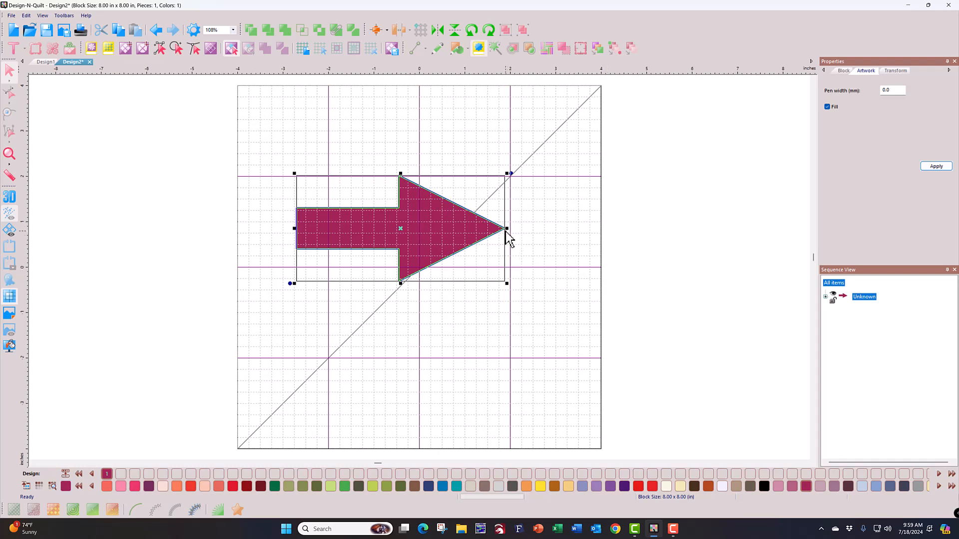
pyautogui.click(663, 250)
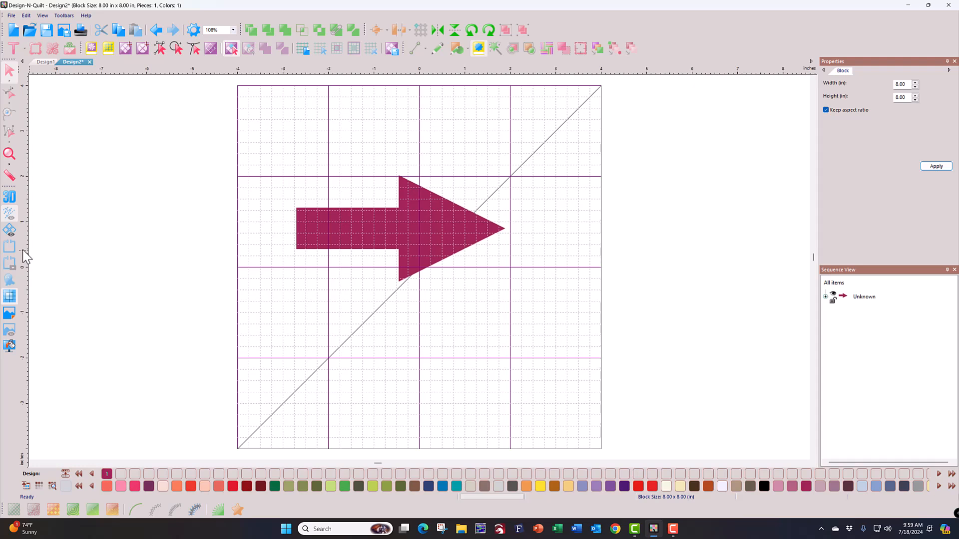
# Place a vertical and a horizontal guideline that cross at the arrow's tip
pyautogui.moveTo(25, 257); pyautogui.dragTo(505, 272)
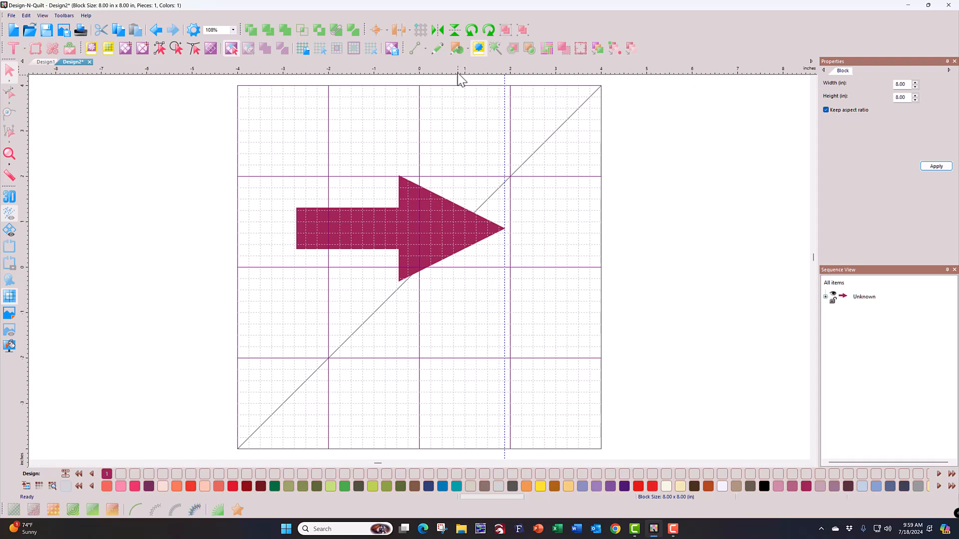
pyautogui.moveTo(455, 66); pyautogui.dragTo(451, 229)
pyautogui.rightClick(307, 74)
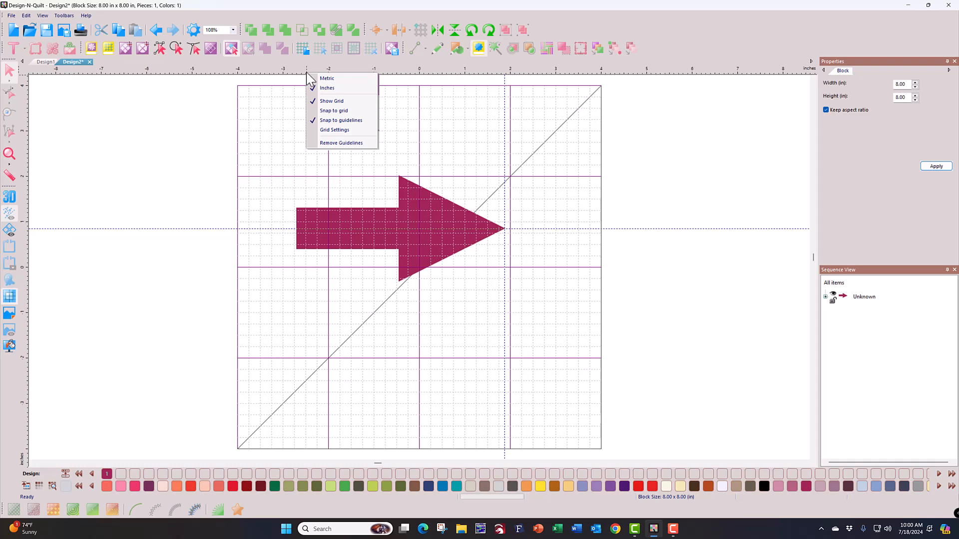
pyautogui.click(212, 95)
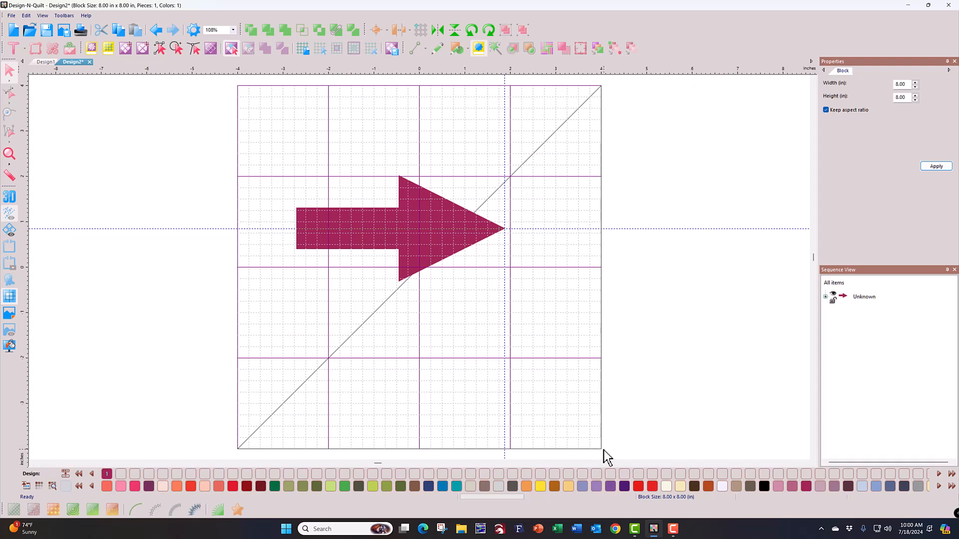
# Draw block lines from the block's lower-right corner to the arrow tip and from the tip to the upper-right corner
pyautogui.moveTo(601, 450); pyautogui.dragTo(578, 405)
pyautogui.click(479, 48)
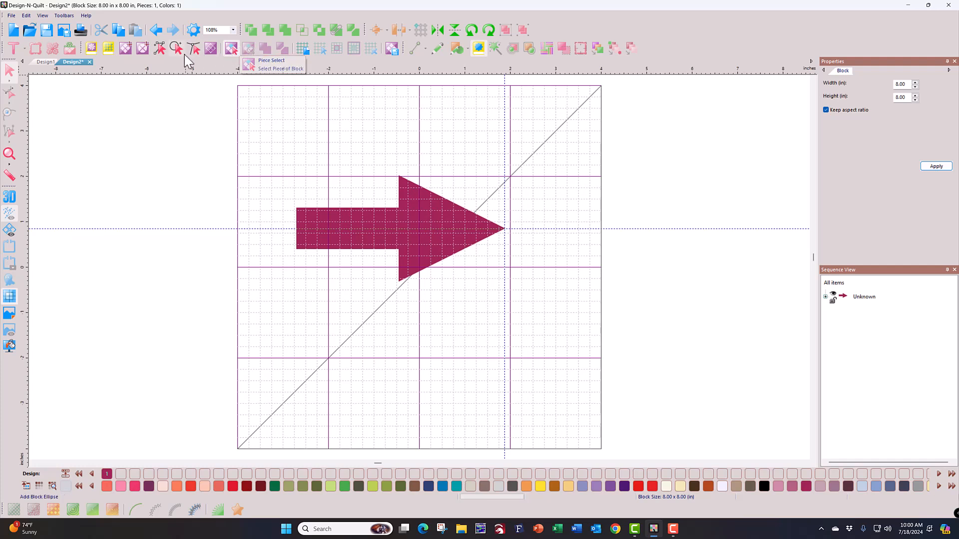
pyautogui.click(157, 50)
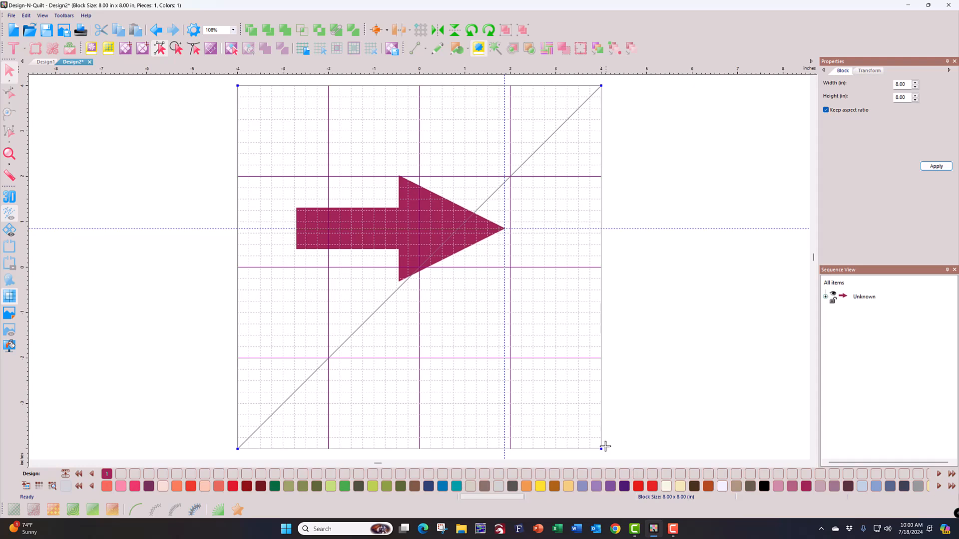
pyautogui.moveTo(600, 449); pyautogui.dragTo(502, 231)
pyautogui.moveTo(502, 228); pyautogui.dragTo(601, 86)
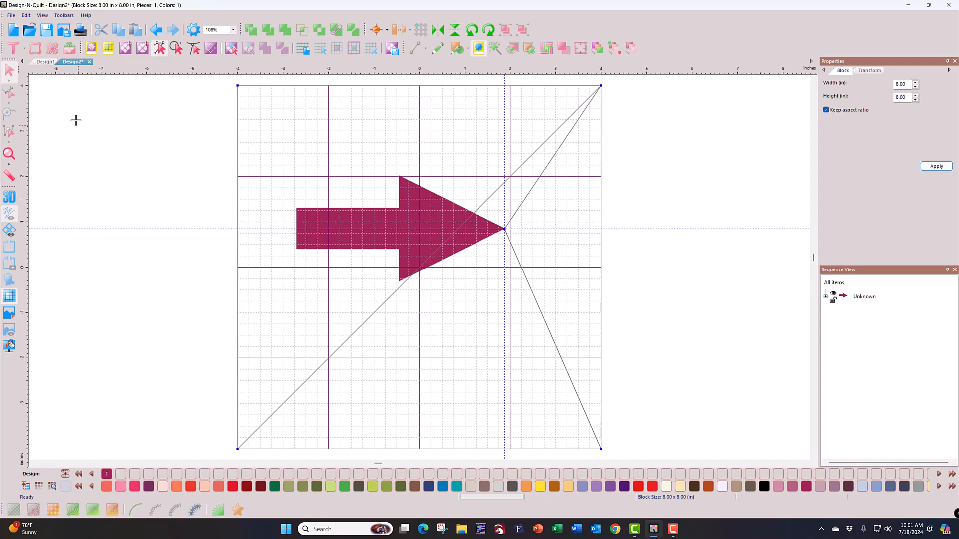
# Open the 8 Point Stars 002 block from the 8 Point Stars folder of the Quilt Block Library
pyautogui.click(94, 50)
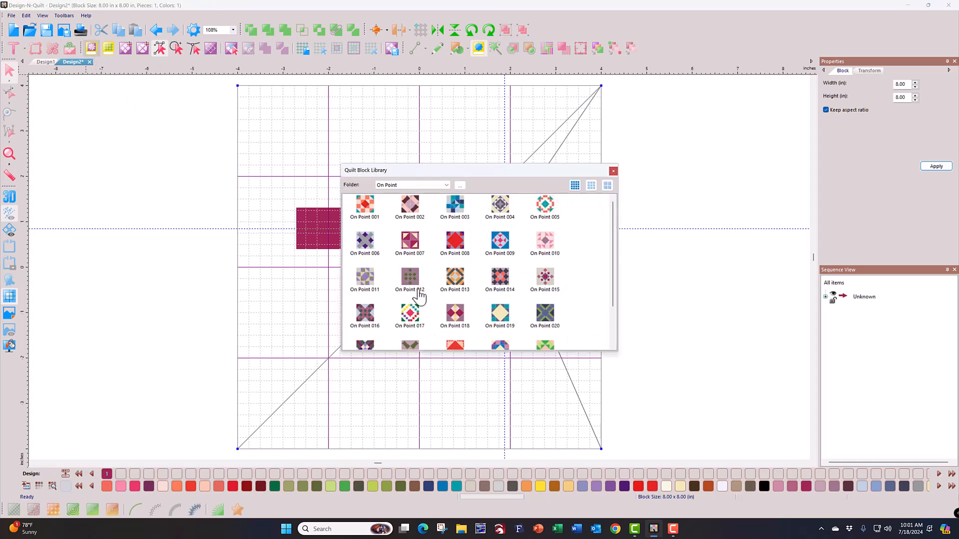
pyautogui.click(446, 187)
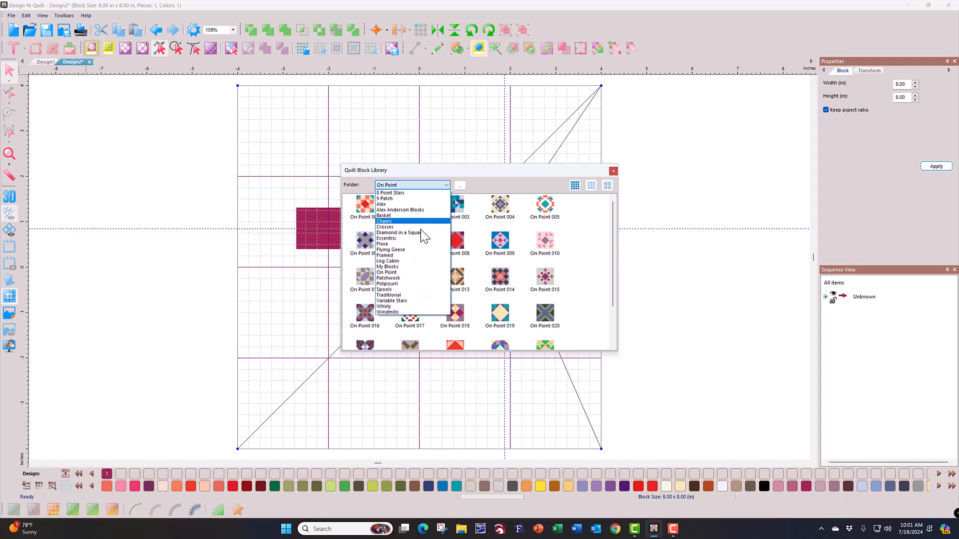
pyautogui.click(406, 302)
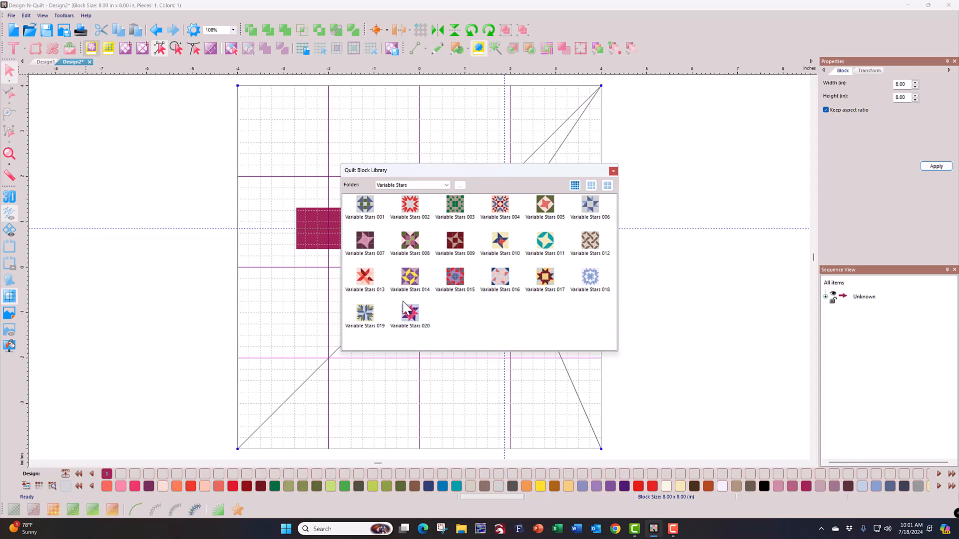
pyautogui.click(445, 186)
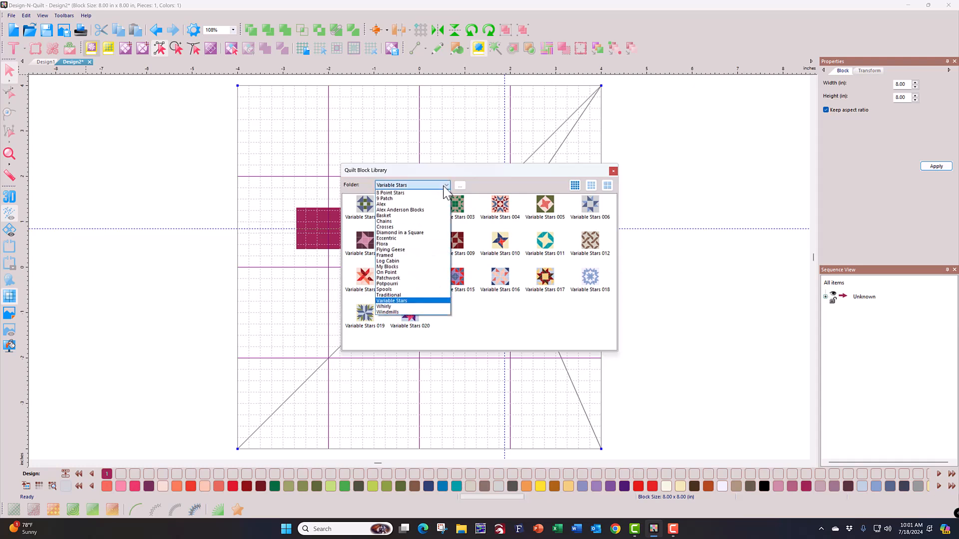
pyautogui.click(421, 193)
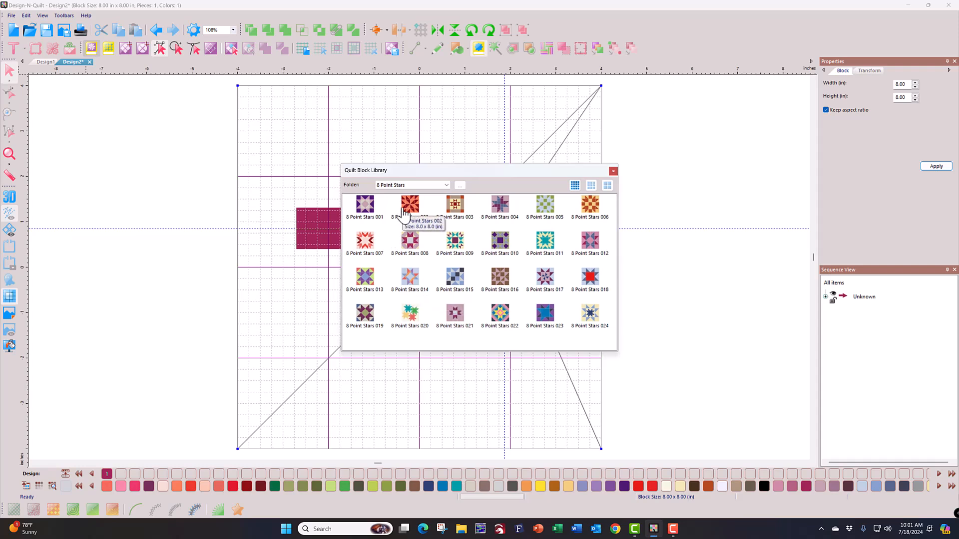
pyautogui.doubleClick(405, 214)
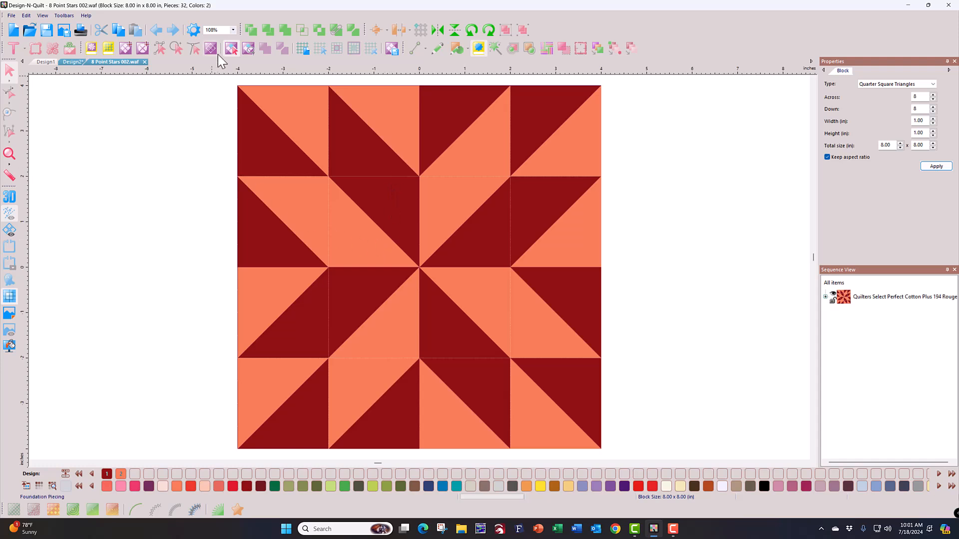
# Select the dark red pieces down the block's left edge and across its lower-left quadrant one by one, and clear the selection
pyautogui.moveTo(231, 51)
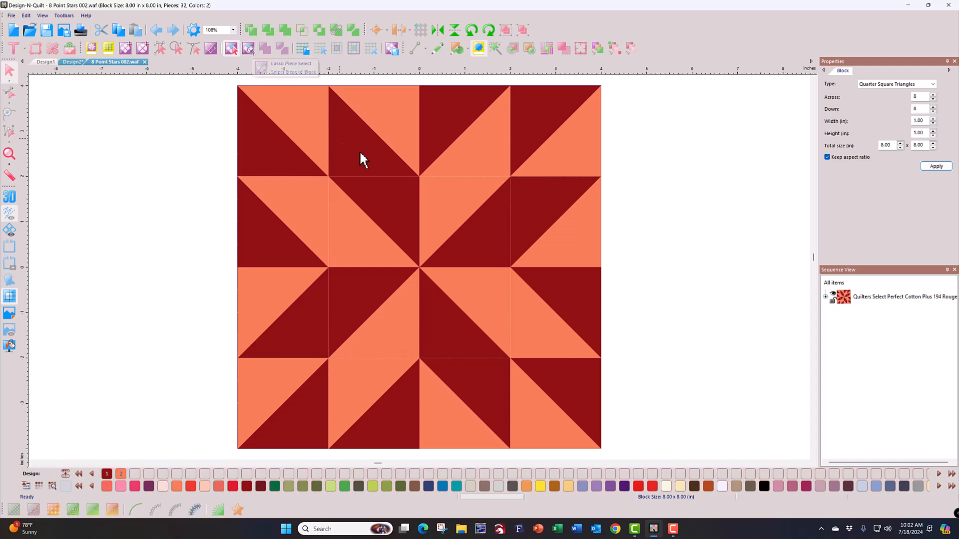
pyautogui.click(262, 164)
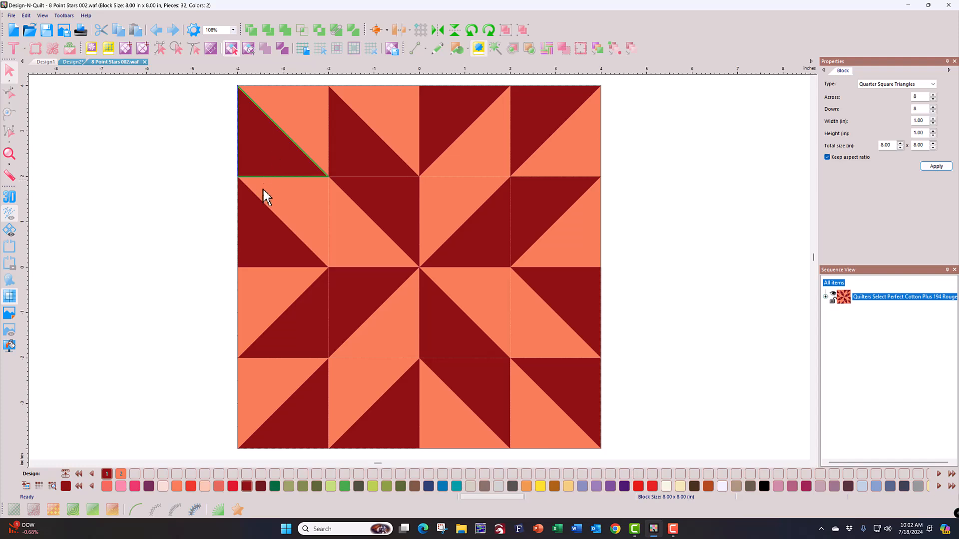
pyautogui.keyDown('shift'); pyautogui.click(263, 242); pyautogui.keyUp('shift')
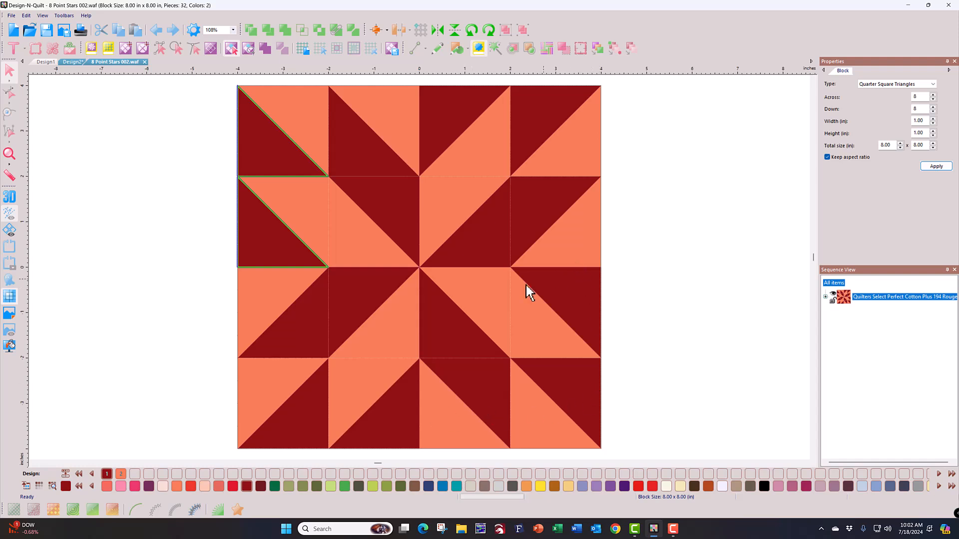
pyautogui.keyDown('shift'); pyautogui.click(308, 322); pyautogui.keyUp('shift')
pyautogui.keyDown('shift'); pyautogui.click(358, 305); pyautogui.keyUp('shift')
pyautogui.keyDown('shift'); pyautogui.click(321, 411); pyautogui.keyUp('shift')
pyautogui.keyDown('shift'); pyautogui.click(413, 423); pyautogui.keyUp('shift')
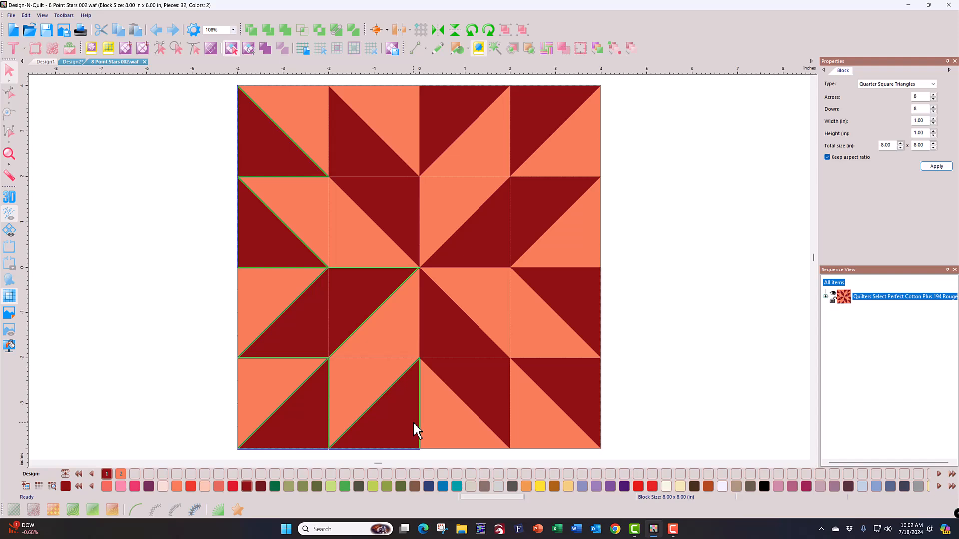
pyautogui.click(172, 297)
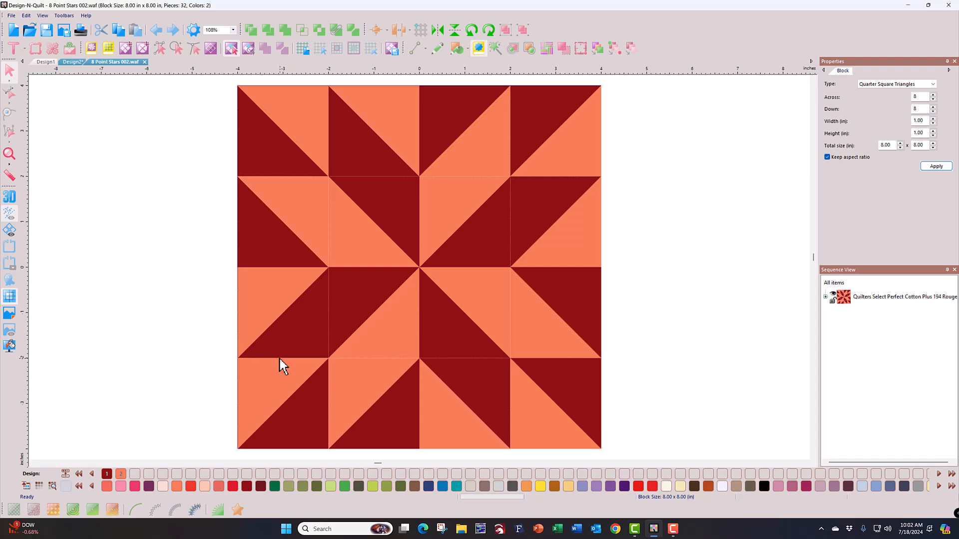
# Select every piece matching the upper-left dark red triangle by color, recolor them dark green, and undo the recoloring
pyautogui.click(259, 162)
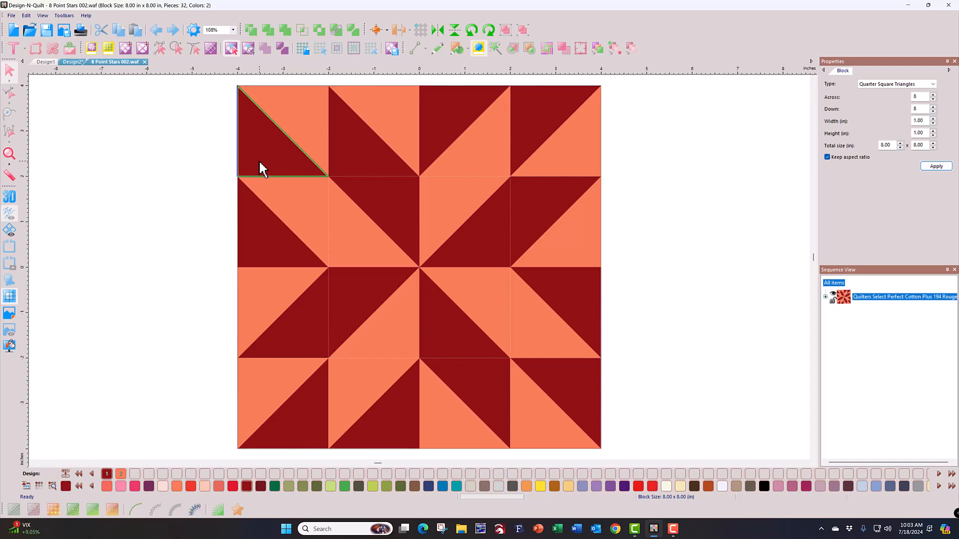
pyautogui.rightClick(260, 165)
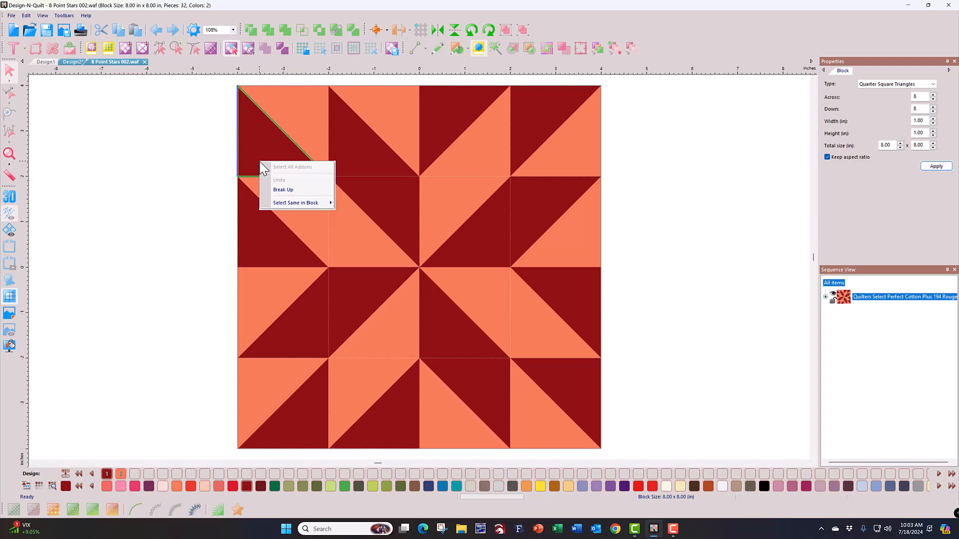
pyautogui.moveTo(300, 207)
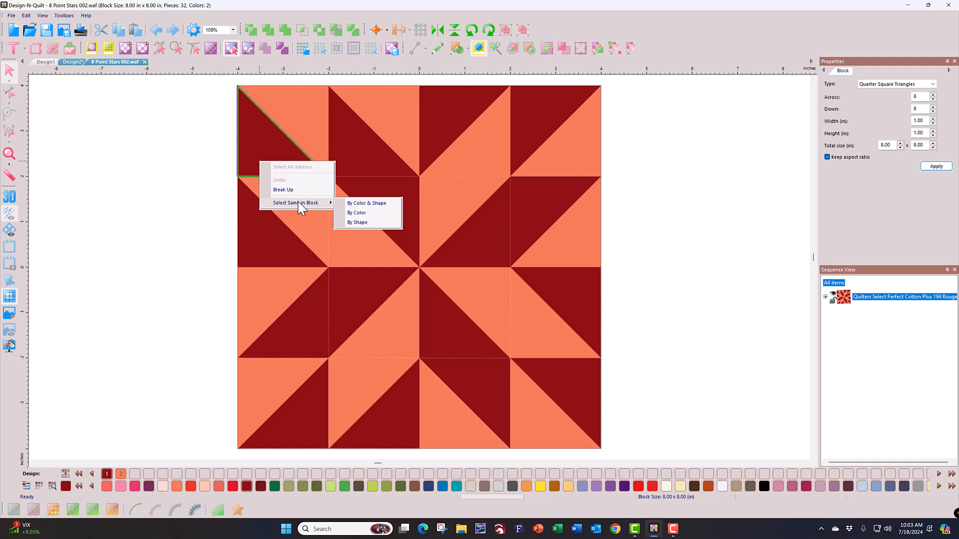
pyautogui.click(372, 214)
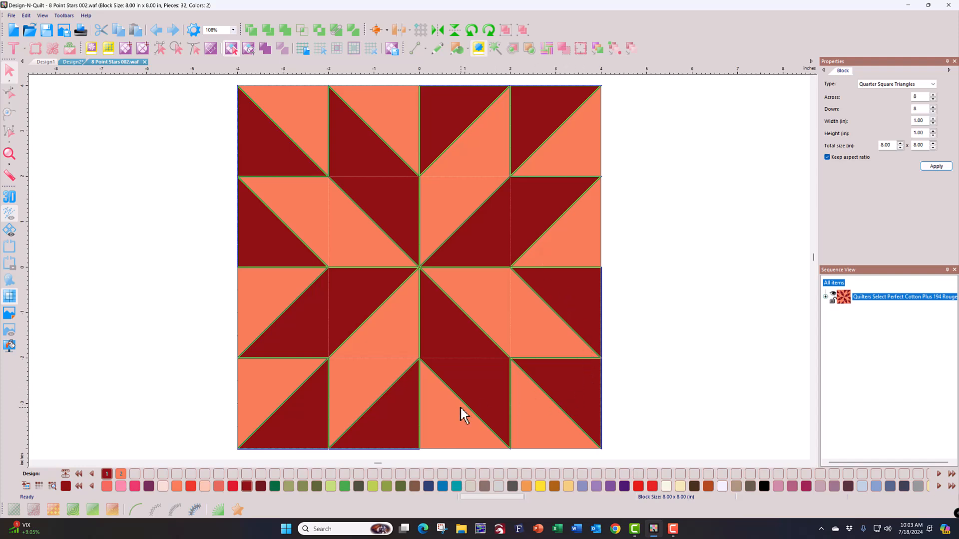
pyautogui.click(274, 487)
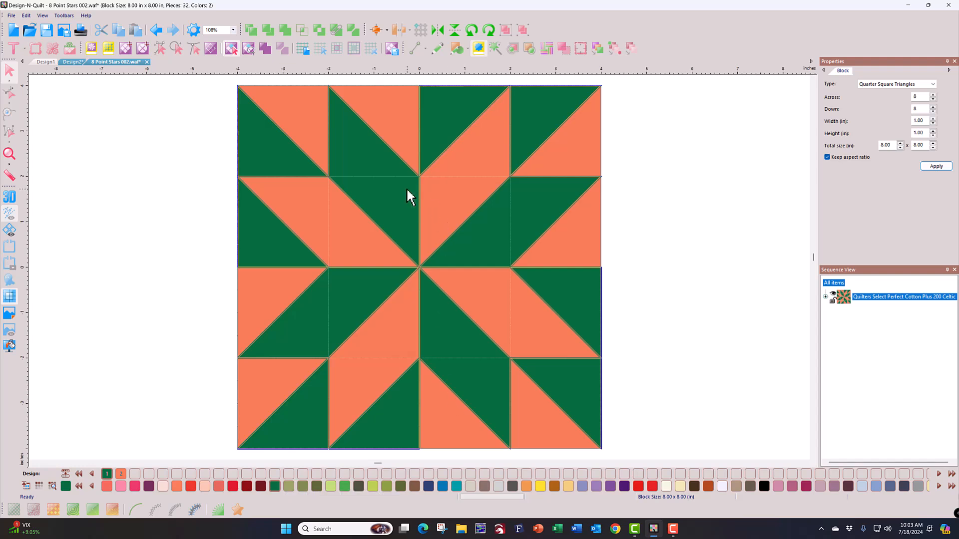
pyautogui.click(156, 31)
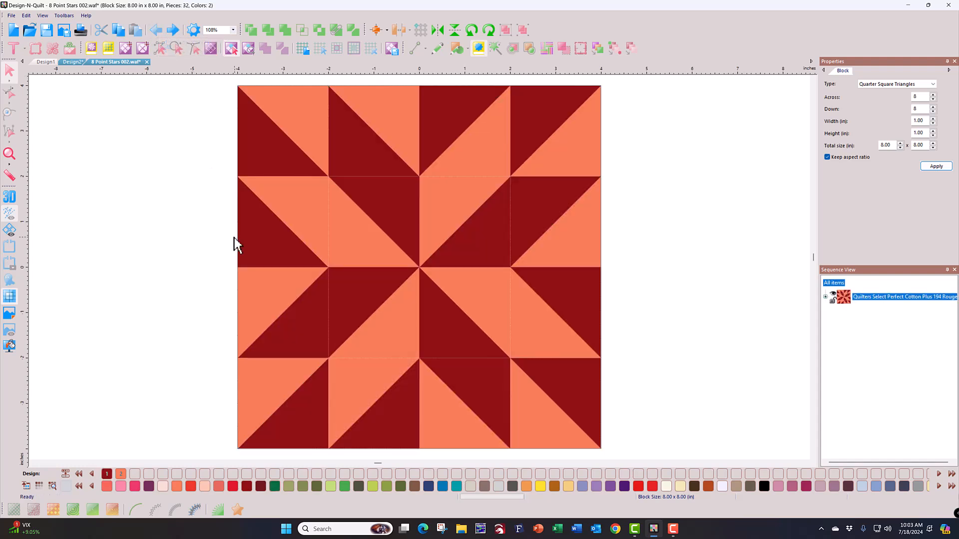
# Select all pieces in the block matching the upper-left dark red triangle by shape, and clear the selection
pyautogui.click(270, 167)
pyautogui.rightClick(270, 166)
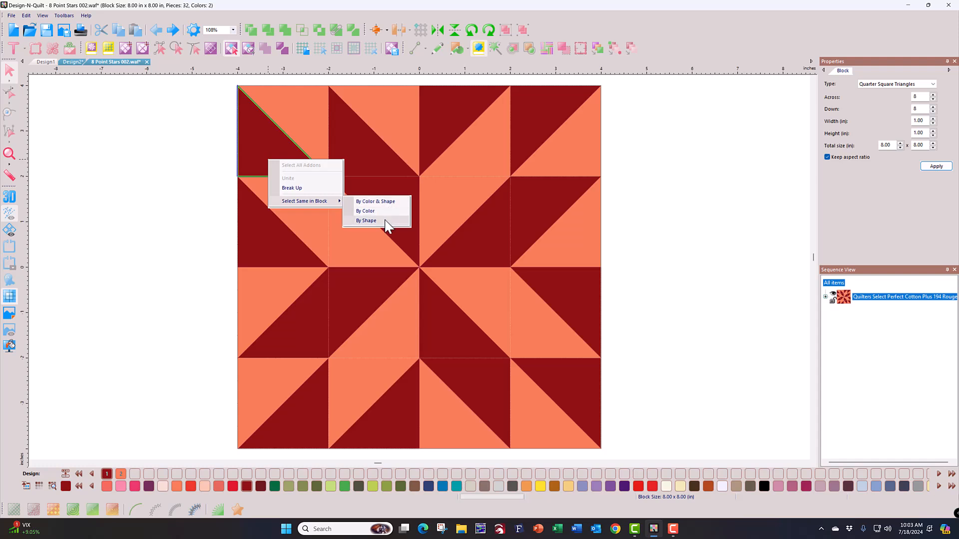
pyautogui.click(369, 221)
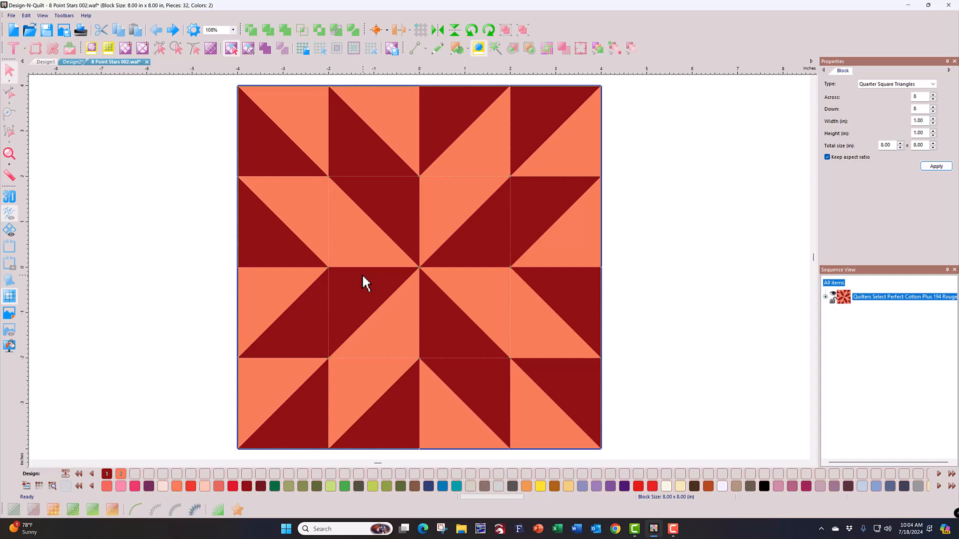
pyautogui.click(214, 237)
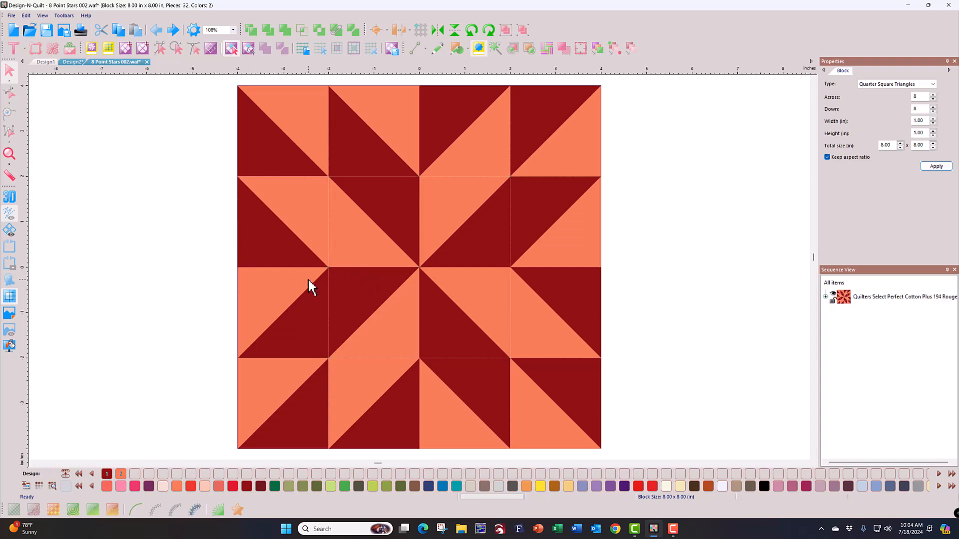
# Select all pieces in the block matching the upper-left dark red triangle by color and shape, and clear the selection
pyautogui.click(281, 168)
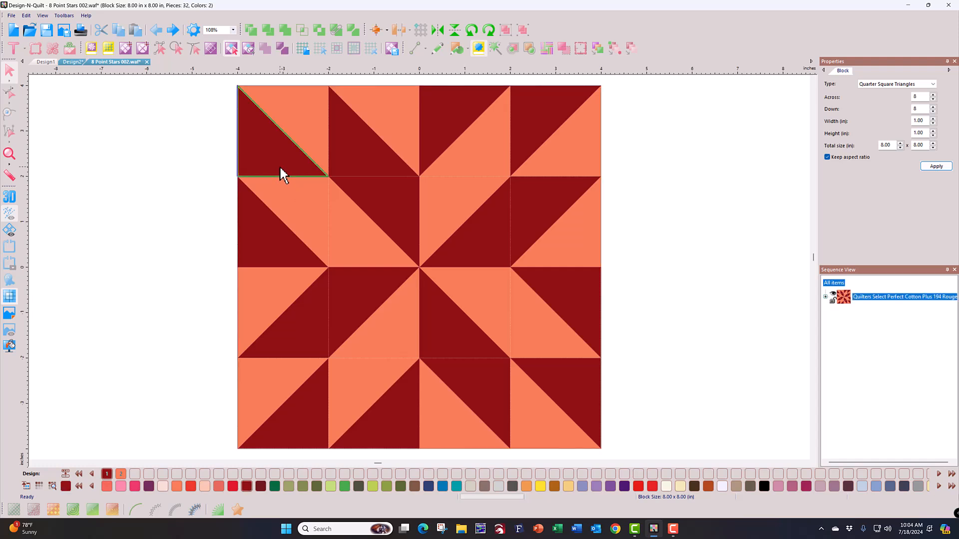
pyautogui.rightClick(280, 168)
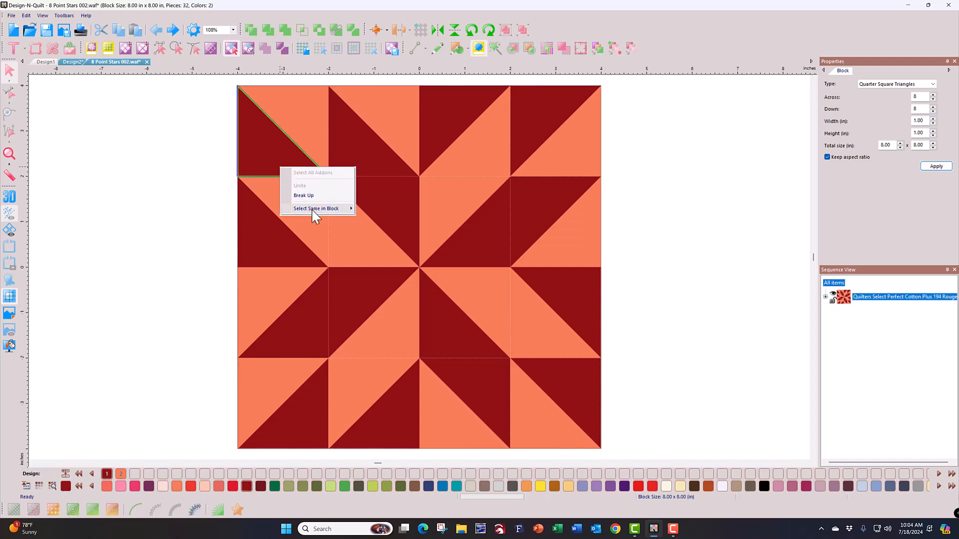
pyautogui.moveTo(314, 209)
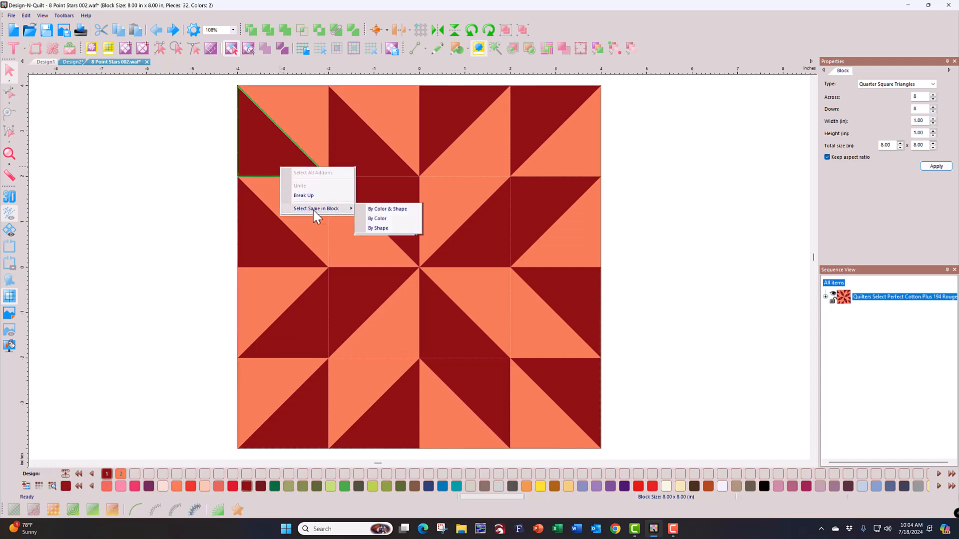
pyautogui.click(383, 210)
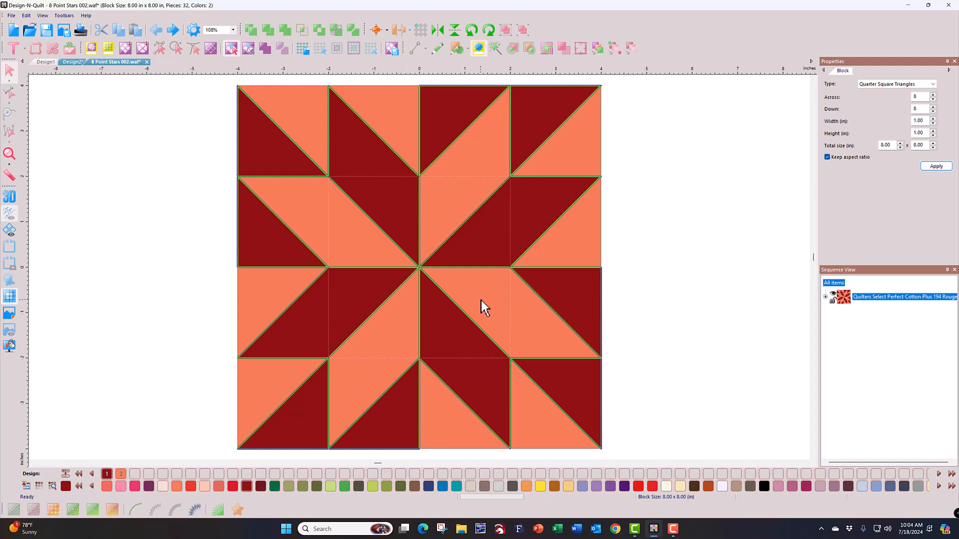
pyautogui.click(183, 235)
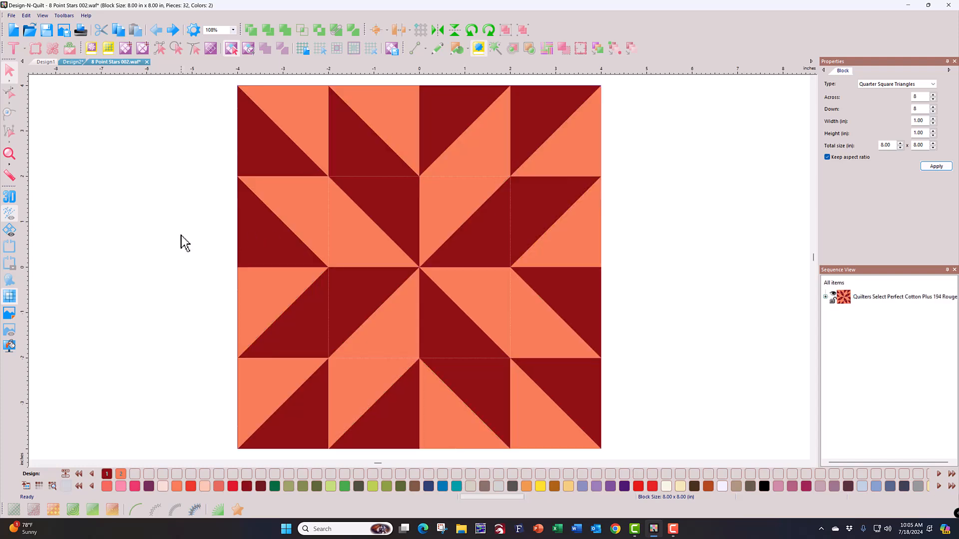
# Use Lasso Piece Select to draw a freehand loop around the block's whole lower-right quadrant
pyautogui.click(249, 49)
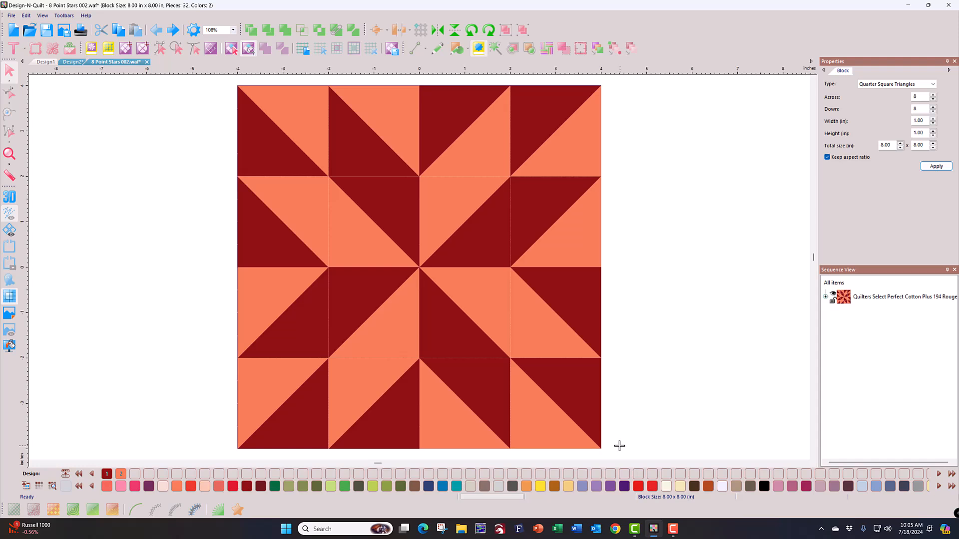
pyautogui.moveTo(619, 446)
pyautogui.mouseDown()
pyautogui.moveTo(613, 256)
pyautogui.moveTo(582, 237)
pyautogui.moveTo(538, 232)
pyautogui.moveTo(404, 259)
pyautogui.moveTo(391, 273)
pyautogui.moveTo(377, 356)
pyautogui.moveTo(391, 423)
pyautogui.moveTo(414, 458)
pyautogui.moveTo(618, 449)
pyautogui.mouseUp()
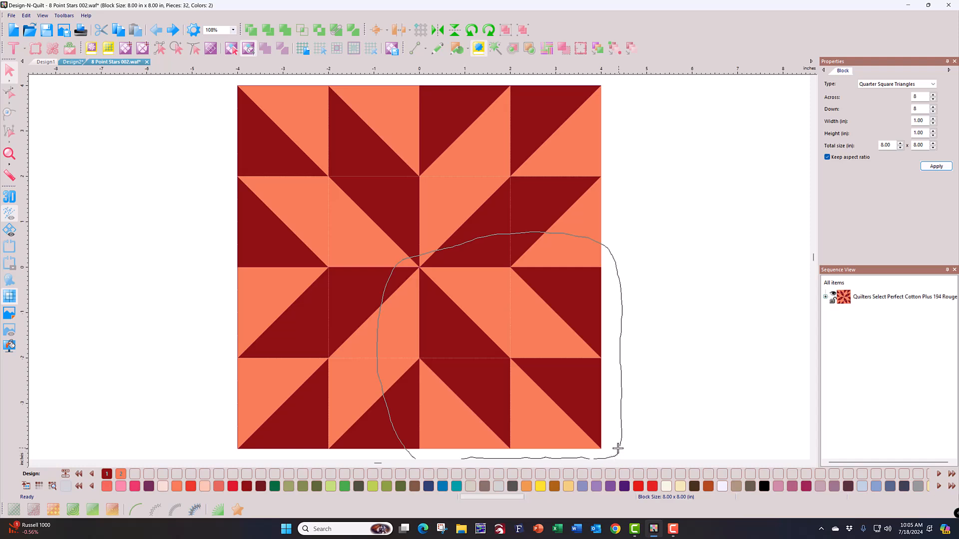
pyautogui.moveTo(618, 448); pyautogui.dragTo(618, 448)
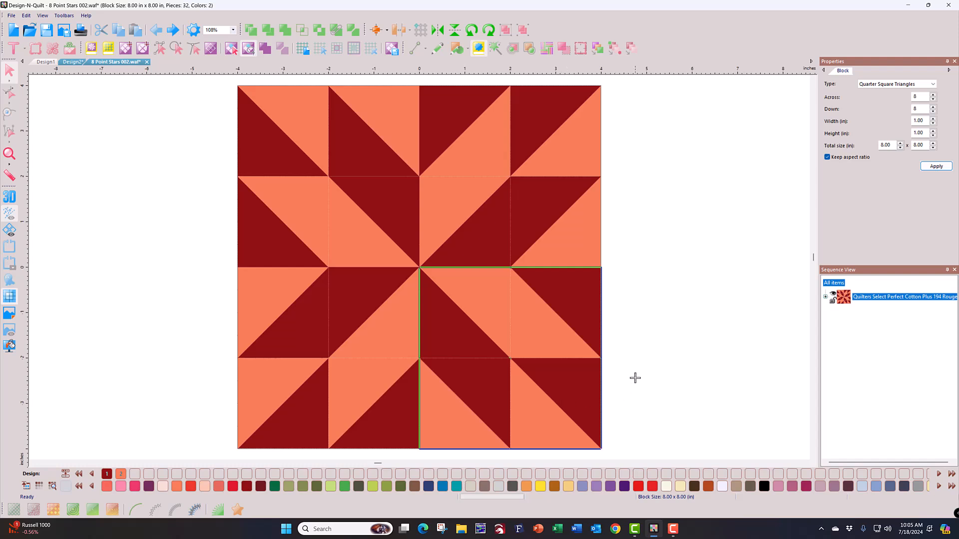
# Lasso the lower-right quadrant again, leaving out its upper-right dark red triangle
pyautogui.click(635, 333)
pyautogui.click(634, 333)
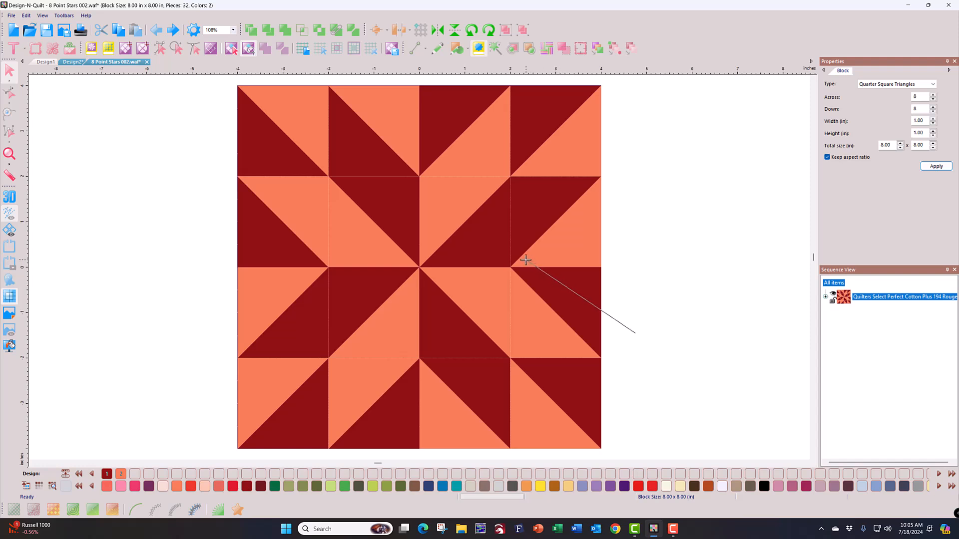
pyautogui.moveTo(628, 331)
pyautogui.mouseDown()
pyautogui.moveTo(553, 263)
pyautogui.moveTo(447, 246)
pyautogui.moveTo(408, 251)
pyautogui.moveTo(384, 268)
pyautogui.moveTo(365, 341)
pyautogui.moveTo(372, 392)
pyautogui.moveTo(404, 450)
pyautogui.moveTo(478, 462)
pyautogui.moveTo(613, 452)
pyautogui.moveTo(620, 442)
pyautogui.moveTo(653, 452)
pyautogui.moveTo(647, 412)
pyautogui.moveTo(635, 422)
pyautogui.moveTo(653, 425)
pyautogui.moveTo(629, 422)
pyautogui.moveTo(658, 412)
pyautogui.moveTo(646, 373)
pyautogui.moveTo(639, 383)
pyautogui.moveTo(629, 357)
pyautogui.moveTo(637, 340)
pyautogui.moveTo(630, 358)
pyautogui.mouseUp()
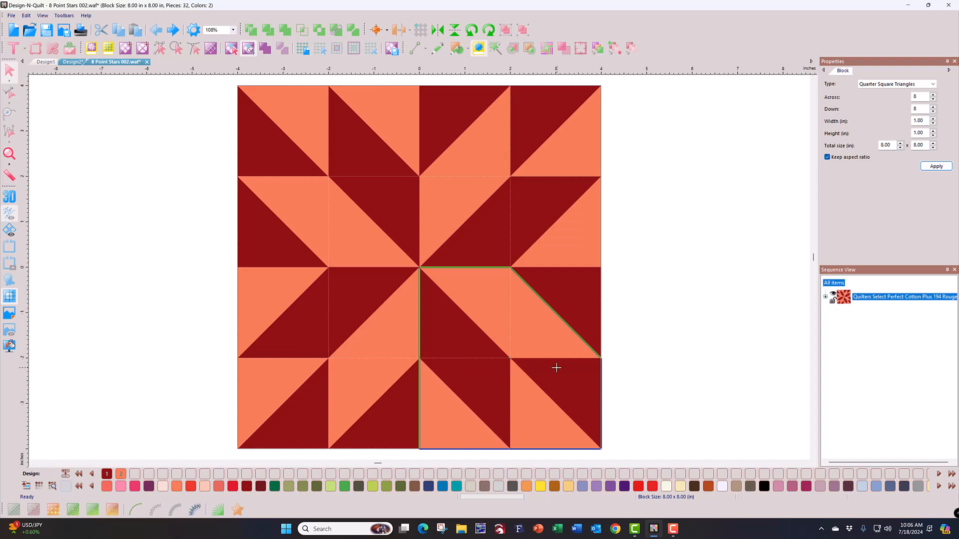
# Try freehand lassos that capture the lower-right quadrant's dark red parallelogram and corner triangle while leaving out the orange parallelogram above
pyautogui.moveTo(648, 365)
pyautogui.mouseDown()
pyautogui.moveTo(608, 403)
pyautogui.moveTo(472, 431)
pyautogui.moveTo(611, 407)
pyautogui.moveTo(640, 420)
pyautogui.moveTo(627, 441)
pyautogui.moveTo(573, 458)
pyautogui.moveTo(478, 451)
pyautogui.moveTo(428, 423)
pyautogui.moveTo(405, 396)
pyautogui.moveTo(380, 334)
pyautogui.moveTo(375, 275)
pyautogui.moveTo(390, 248)
pyautogui.moveTo(418, 245)
pyautogui.moveTo(552, 345)
pyautogui.moveTo(622, 345)
pyautogui.mouseUp()
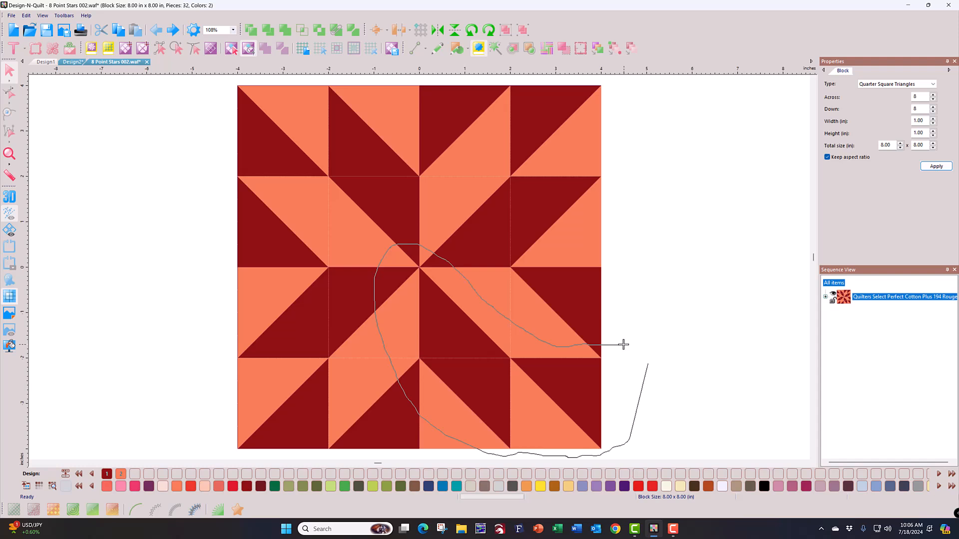
pyautogui.moveTo(623, 345); pyautogui.dragTo(622, 345)
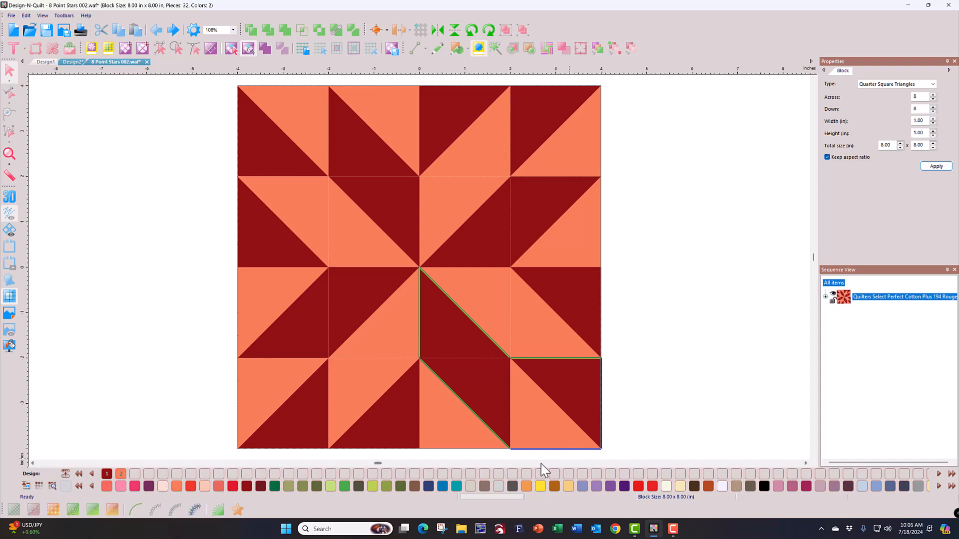
pyautogui.moveTo(534, 452)
pyautogui.mouseDown()
pyautogui.moveTo(548, 429)
pyautogui.moveTo(575, 452)
pyautogui.moveTo(613, 450)
pyautogui.moveTo(620, 430)
pyautogui.moveTo(609, 360)
pyautogui.moveTo(597, 346)
pyautogui.moveTo(507, 323)
pyautogui.moveTo(456, 278)
pyautogui.moveTo(416, 259)
pyautogui.moveTo(400, 269)
pyautogui.moveTo(397, 289)
pyautogui.moveTo(415, 452)
pyautogui.mouseUp()
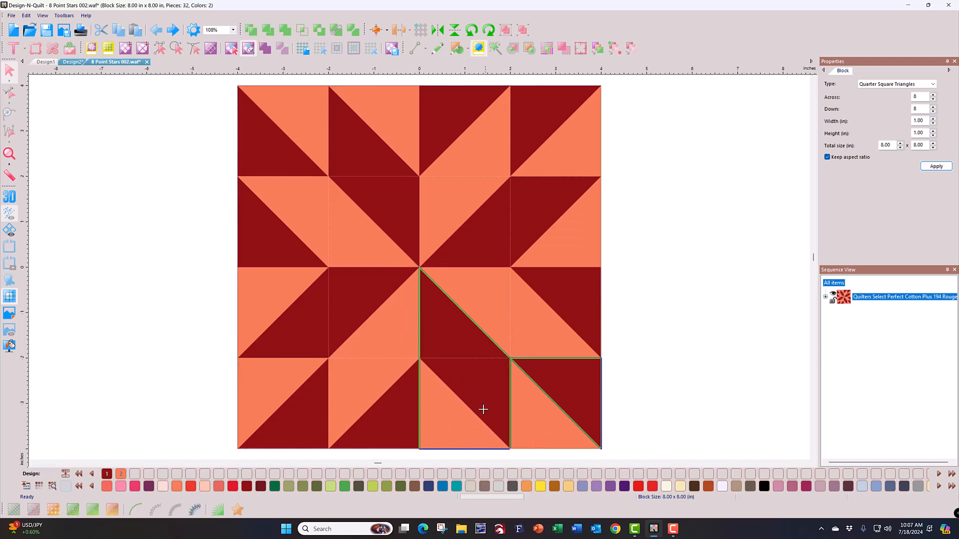
# Lasso only the lower-right quadrant's dark red parallelogram and corner triangle freehand, and clear the selection
pyautogui.click(660, 404)
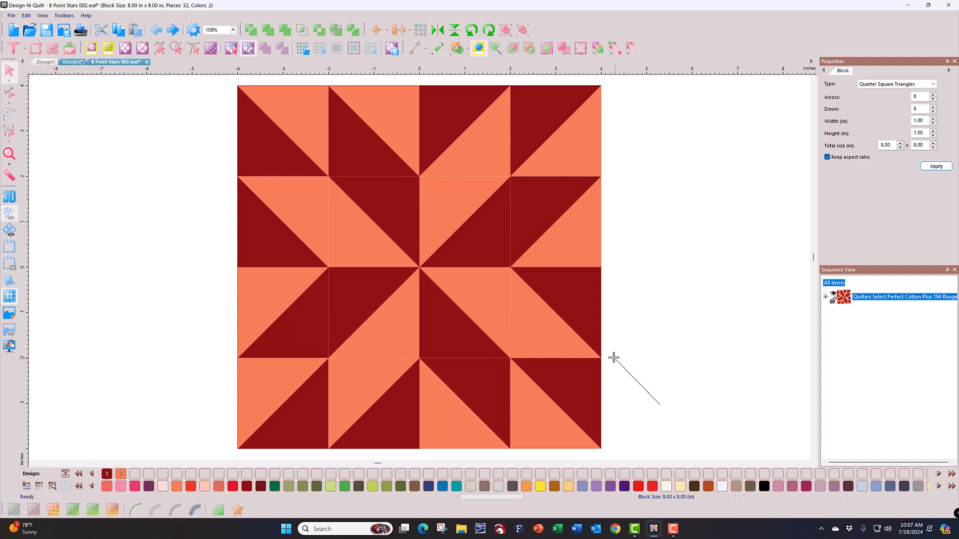
pyautogui.moveTo(611, 350)
pyautogui.mouseDown()
pyautogui.moveTo(454, 260)
pyautogui.moveTo(406, 257)
pyautogui.moveTo(391, 278)
pyautogui.moveTo(394, 385)
pyautogui.moveTo(486, 451)
pyautogui.moveTo(520, 457)
pyautogui.moveTo(543, 435)
pyautogui.moveTo(608, 452)
pyautogui.mouseUp()
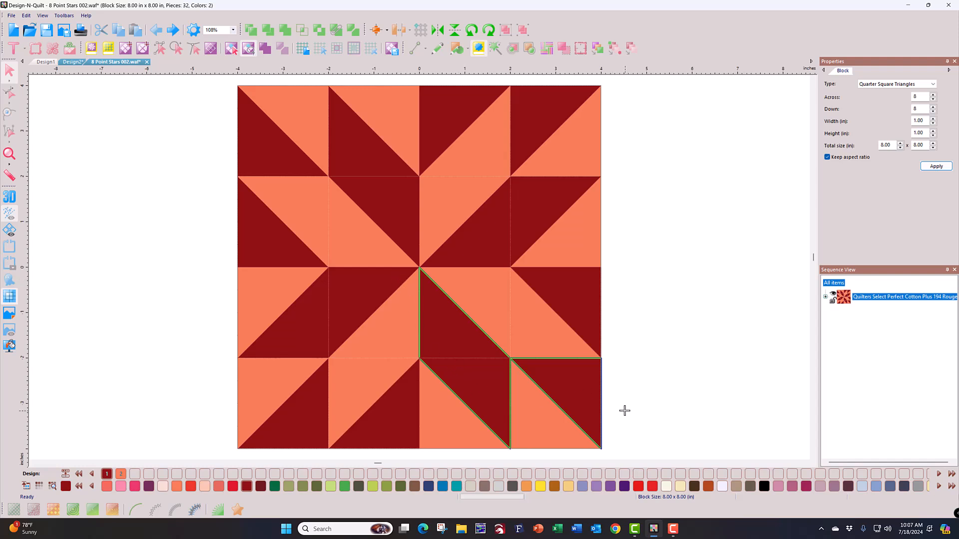
pyautogui.moveTo(625, 410)
pyautogui.mouseDown()
pyautogui.moveTo(635, 356)
pyautogui.moveTo(670, 284)
pyautogui.moveTo(676, 308)
pyautogui.mouseUp()
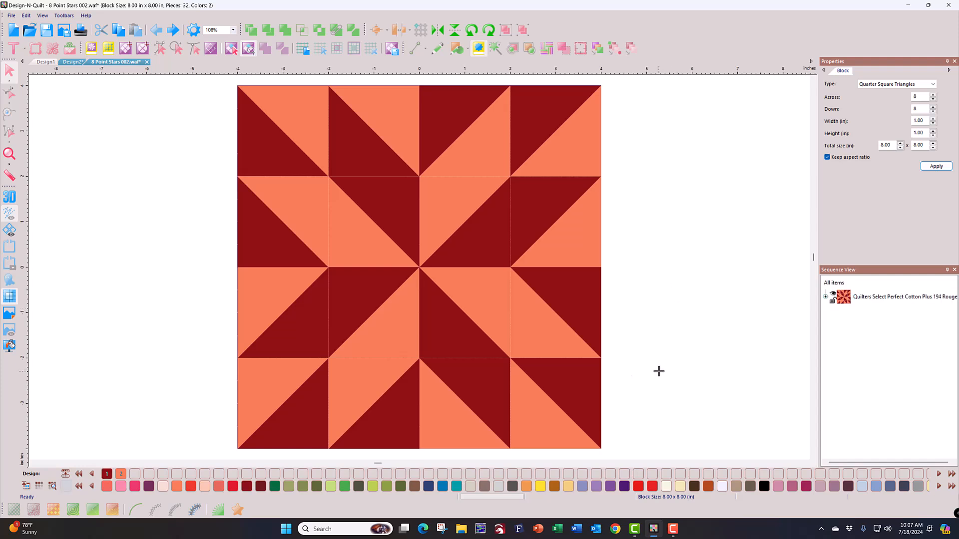
# Try a point-by-point lasso around the lower-right quadrant's dark red parallelogram and corner triangle, ending just beyond the block's lower-right corner
pyautogui.moveTo(651, 375)
pyautogui.mouseDown()
pyautogui.moveTo(683, 242)
pyautogui.moveTo(748, 305)
pyautogui.moveTo(723, 419)
pyautogui.moveTo(660, 450)
pyautogui.moveTo(631, 410)
pyautogui.mouseUp()
pyautogui.click(620, 347)
pyautogui.click(526, 344)
pyautogui.click(401, 243)
pyautogui.click(409, 389)
pyautogui.click(480, 456)
pyautogui.click(545, 456)
pyautogui.click(547, 428)
pyautogui.click(584, 456)
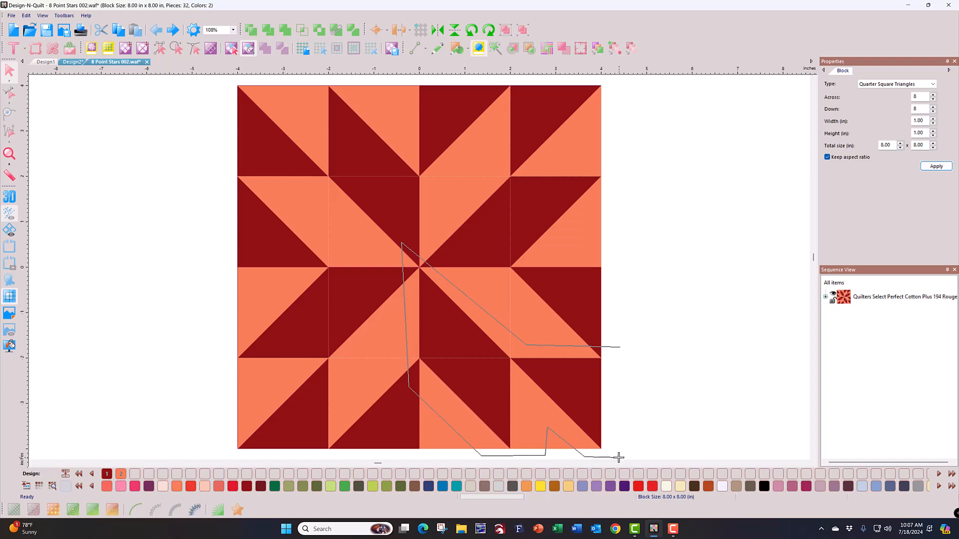
pyautogui.doubleClick(629, 454)
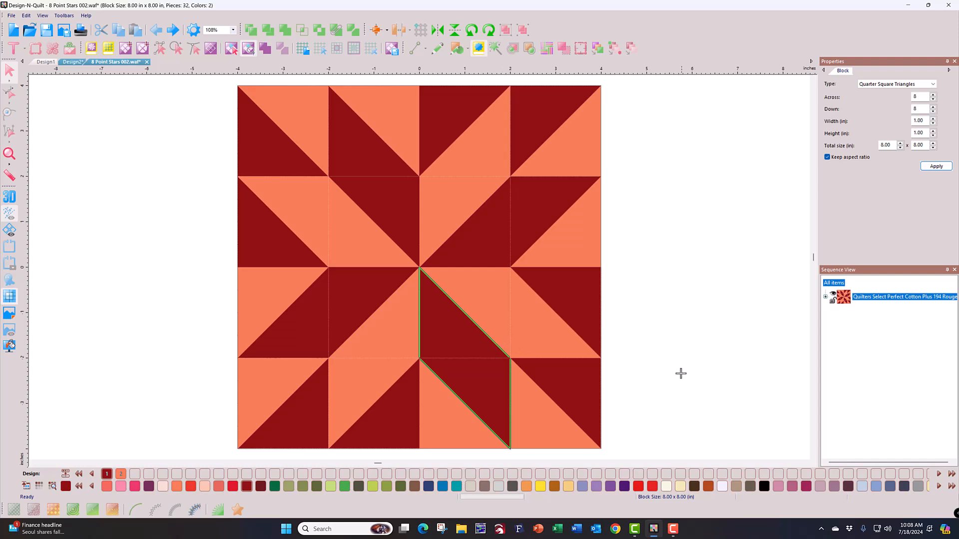
# Select the lower-right quadrant's dark red parallelogram and corner triangle with a point-by-point lasso closed back at its starting point
pyautogui.click(625, 383)
pyautogui.moveTo(625, 383)
pyautogui.mouseDown()
pyautogui.moveTo(586, 349)
pyautogui.moveTo(614, 331)
pyautogui.moveTo(585, 326)
pyautogui.mouseUp()
pyautogui.click(585, 326)
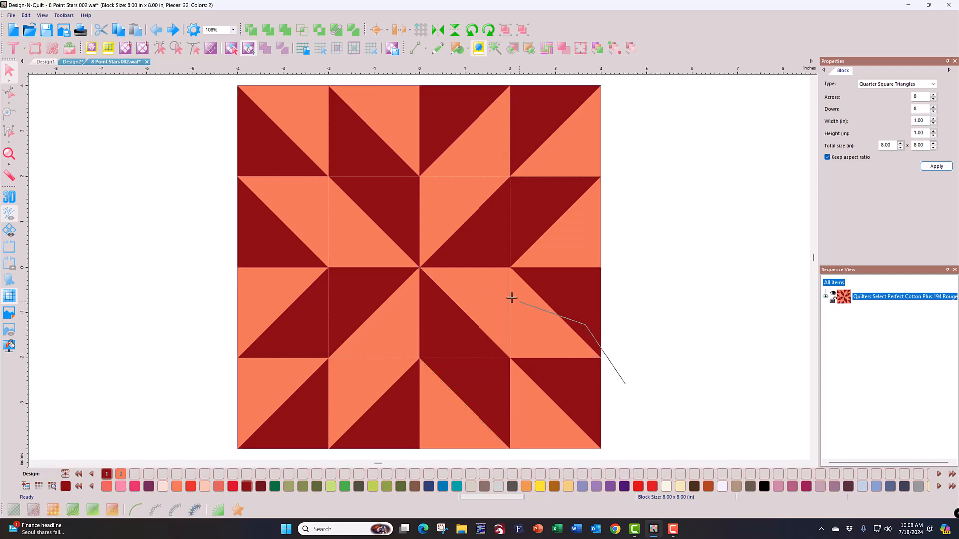
pyautogui.click(408, 252)
pyautogui.click(397, 395)
pyautogui.click(481, 457)
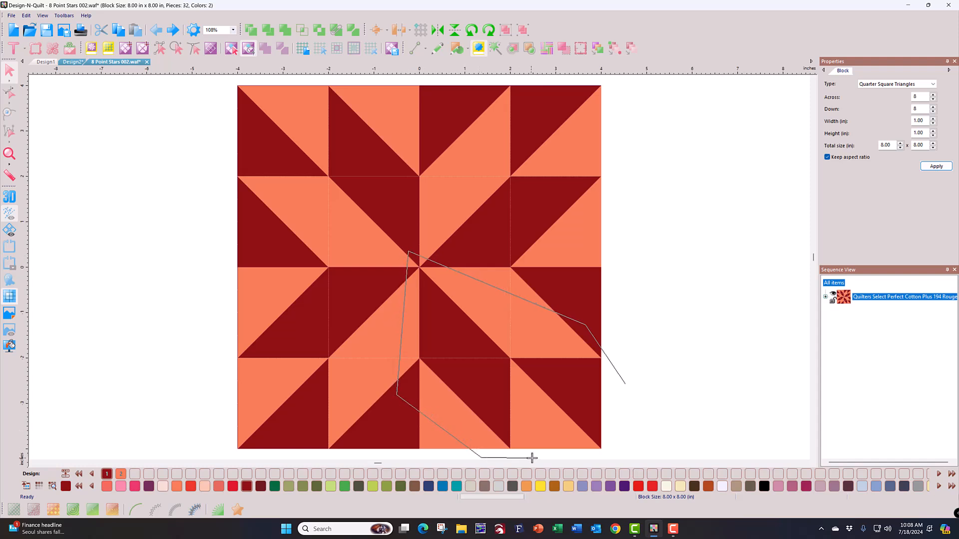
pyautogui.click(541, 456)
pyautogui.click(539, 431)
pyautogui.click(583, 454)
pyautogui.click(632, 450)
pyautogui.doubleClick(625, 389)
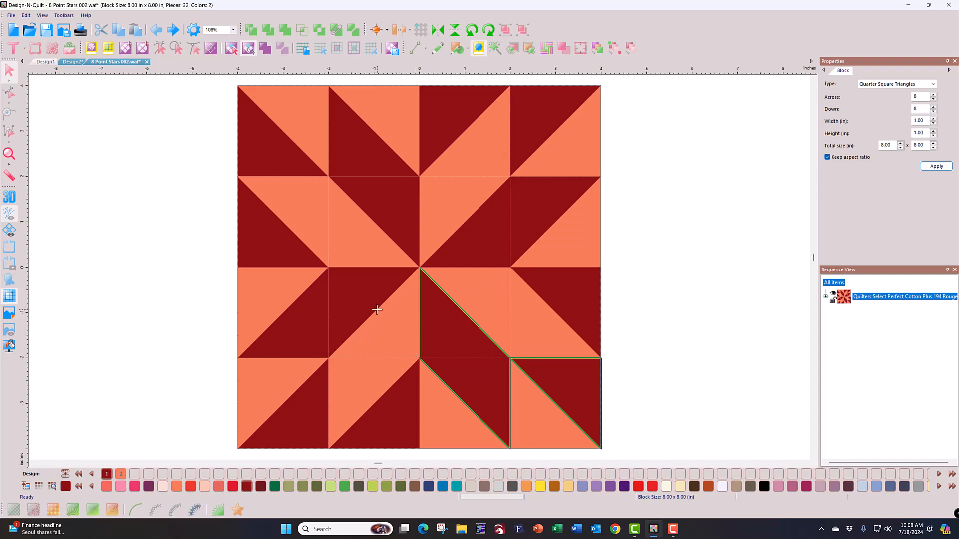
# Create a new rectangle block of 8 by 8 squares and box-select the 3-by-3 group in its upper-left corner
pyautogui.click(126, 48)
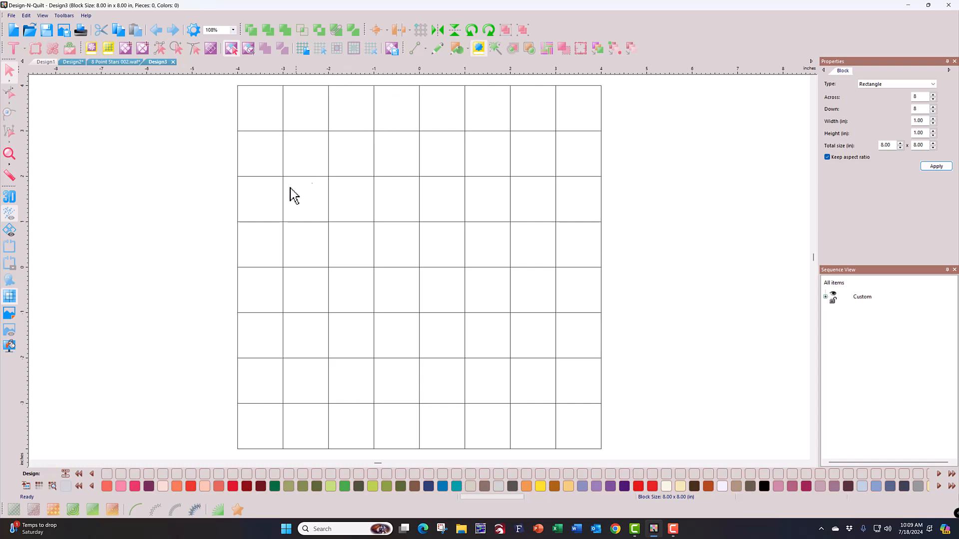
pyautogui.moveTo(210, 234); pyautogui.dragTo(392, 82)
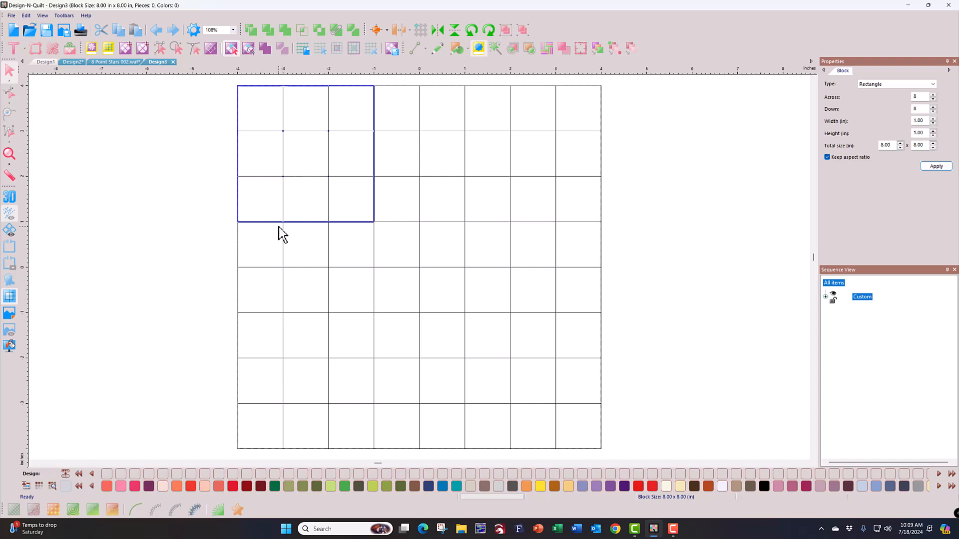
pyautogui.click(174, 260)
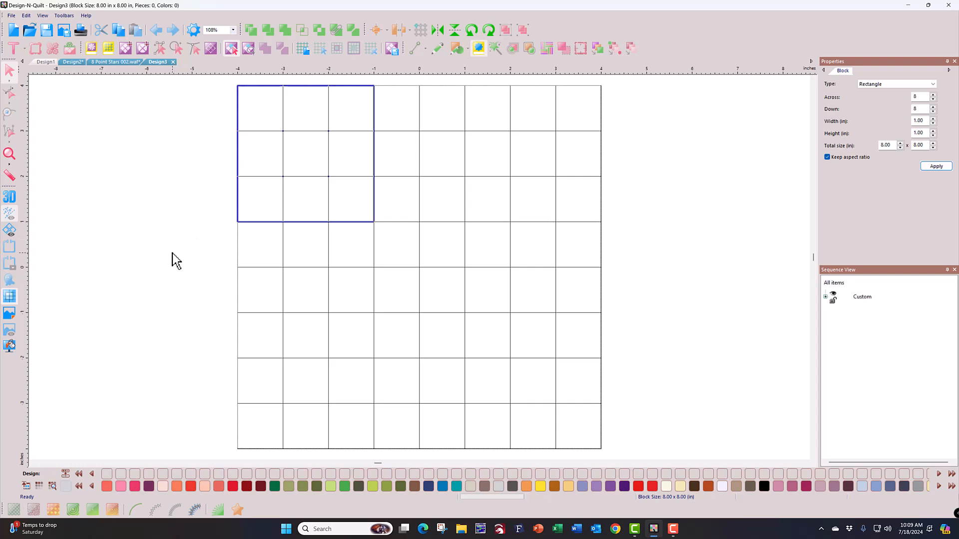
# Select the upper-left corner's six-square staircase of one, two and three squares with a point-by-point lasso
pyautogui.click(247, 49)
pyautogui.moveTo(222, 81)
pyautogui.mouseDown()
pyautogui.moveTo(223, 238)
pyautogui.moveTo(306, 248)
pyautogui.mouseUp()
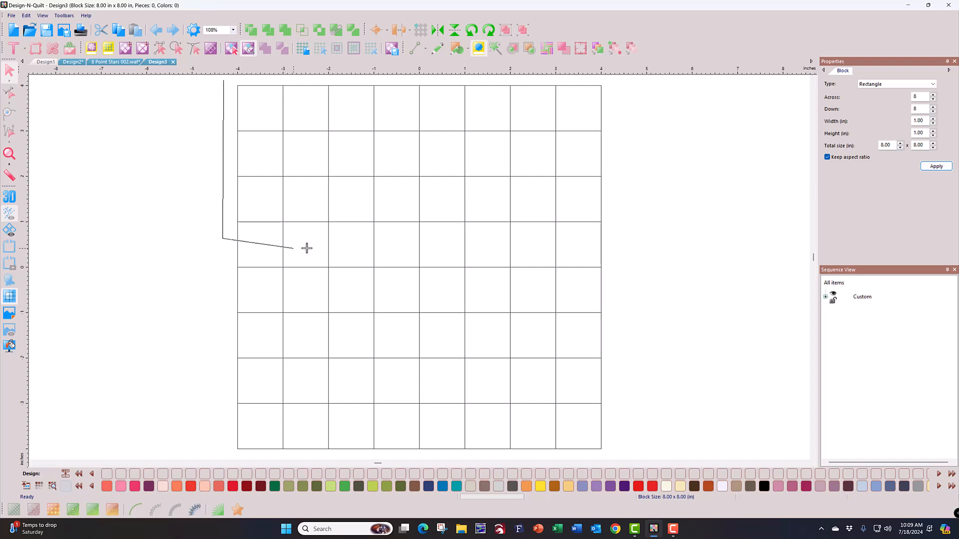
pyautogui.click(394, 242)
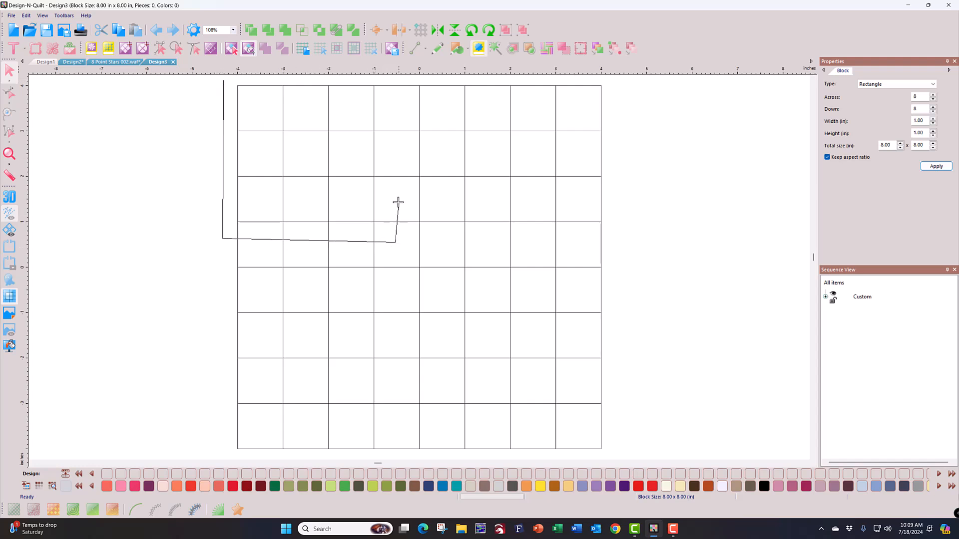
pyautogui.click(395, 175)
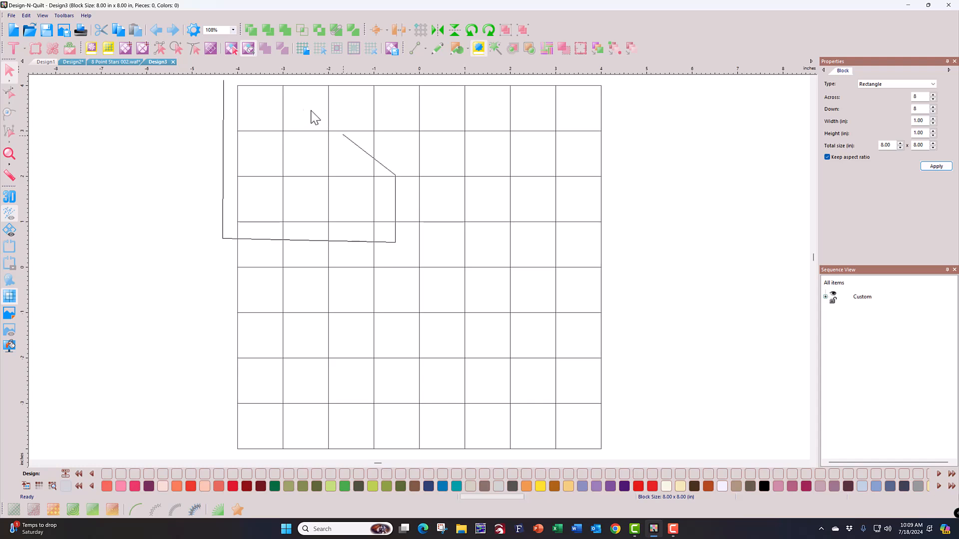
pyautogui.doubleClick(297, 77)
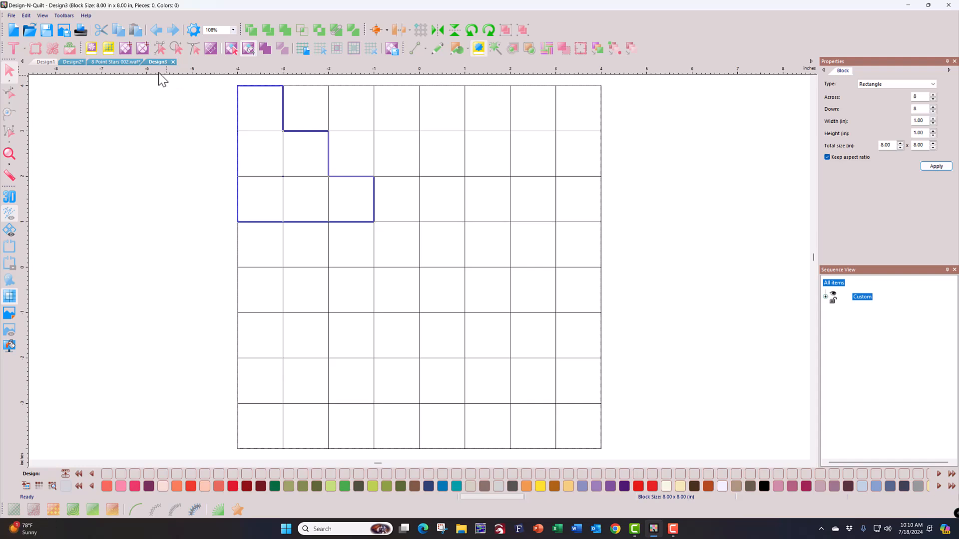
# Create a new blank 8 by 8 in block for drawing custom lines
pyautogui.click(145, 49)
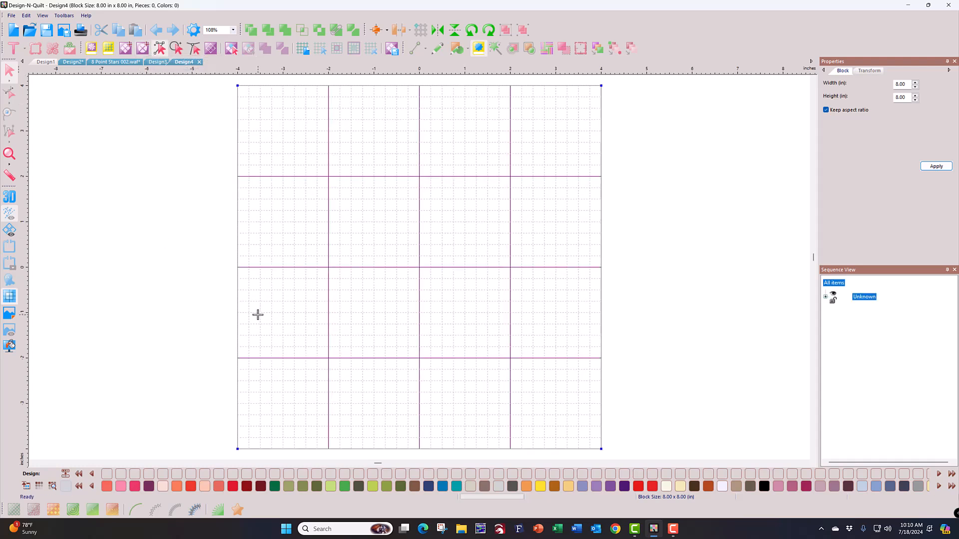
pyautogui.rightClick(364, 73)
pyautogui.click(373, 114)
pyautogui.rightClick(372, 67)
pyautogui.press('Escape')
pyautogui.rightClick(371, 70)
pyautogui.click(381, 109)
pyautogui.moveTo(237, 86)
pyautogui.mouseDown()
pyautogui.moveTo(419, 94)
pyautogui.moveTo(601, 85)
pyautogui.mouseUp()
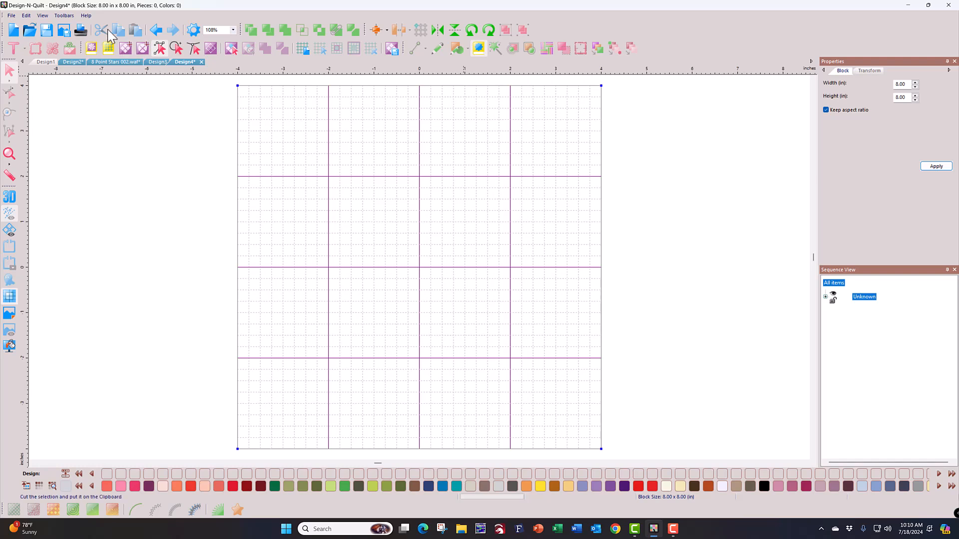
pyautogui.click(157, 30)
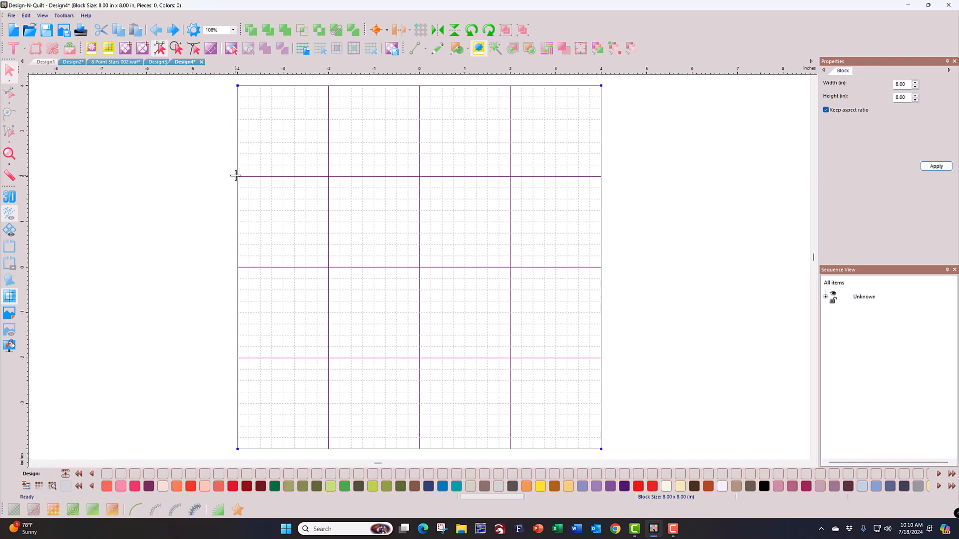
# Draw a full-width line 2 in below the block's top edge and three verticals from it to the edge, forming four 2 in squares
pyautogui.moveTo(237, 176)
pyautogui.mouseDown()
pyautogui.moveTo(561, 167)
pyautogui.moveTo(597, 175)
pyautogui.mouseUp()
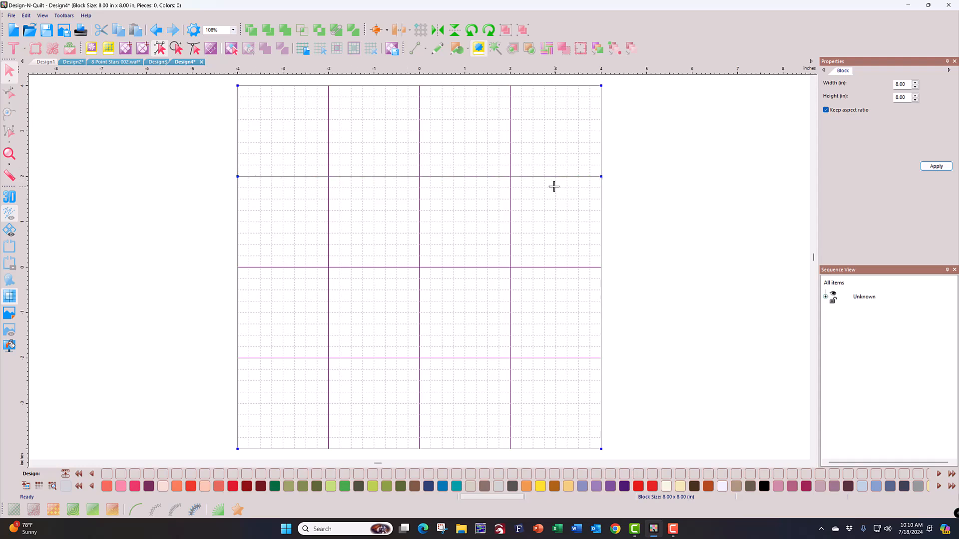
pyautogui.moveTo(325, 176); pyautogui.dragTo(328, 88)
pyautogui.moveTo(418, 176); pyautogui.dragTo(419, 86)
pyautogui.moveTo(508, 175); pyautogui.dragTo(507, 88)
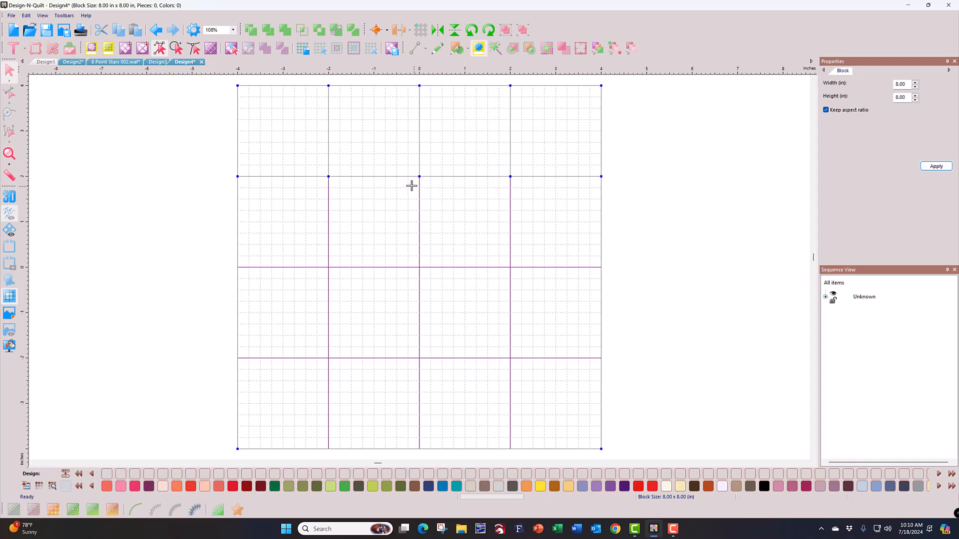
# Select the four squares of the block's top row individually, one after another
pyautogui.click(231, 48)
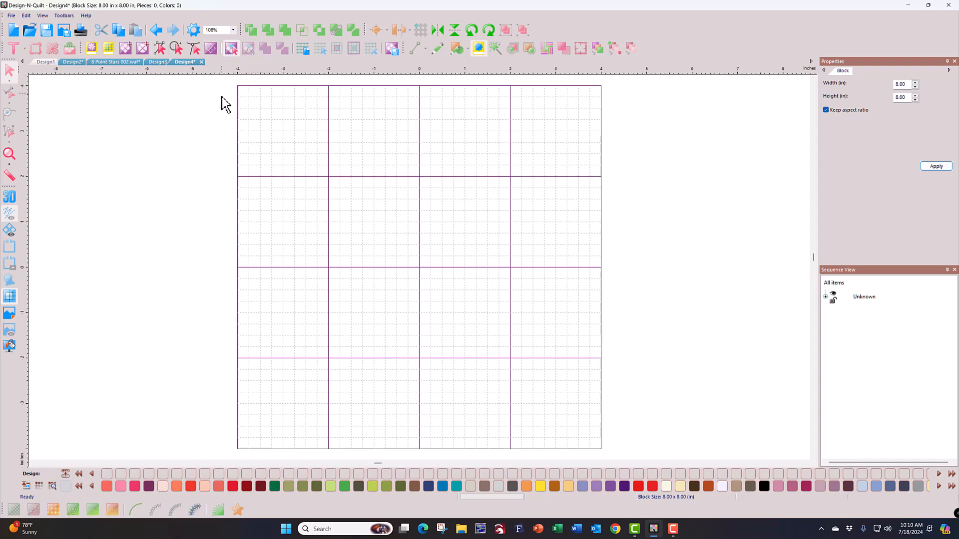
pyautogui.click(270, 174)
pyautogui.click(395, 171)
pyautogui.click(452, 162)
pyautogui.click(533, 154)
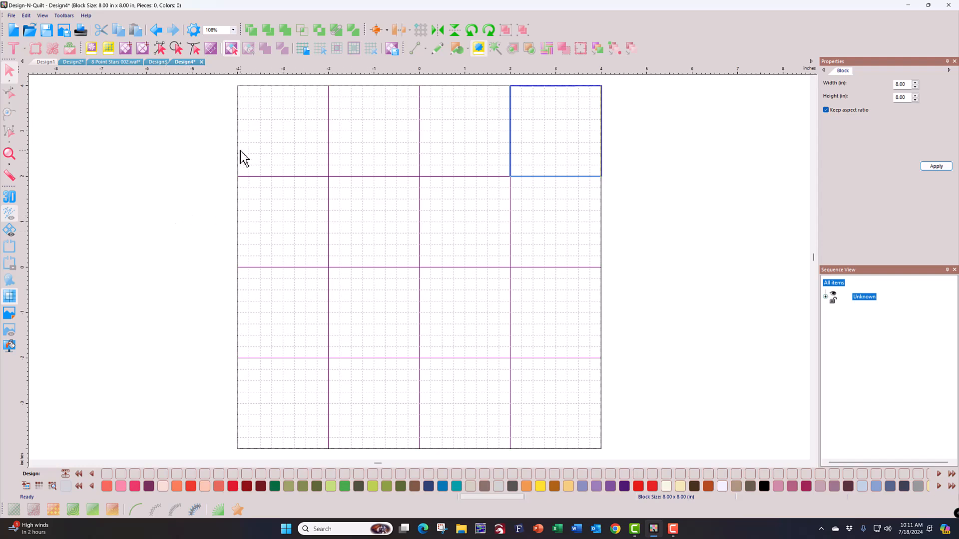
# Box-select the block's entire top row, and replace that with a combined selection of its first three squares from the left
pyautogui.moveTo(222, 78); pyautogui.dragTo(667, 205)
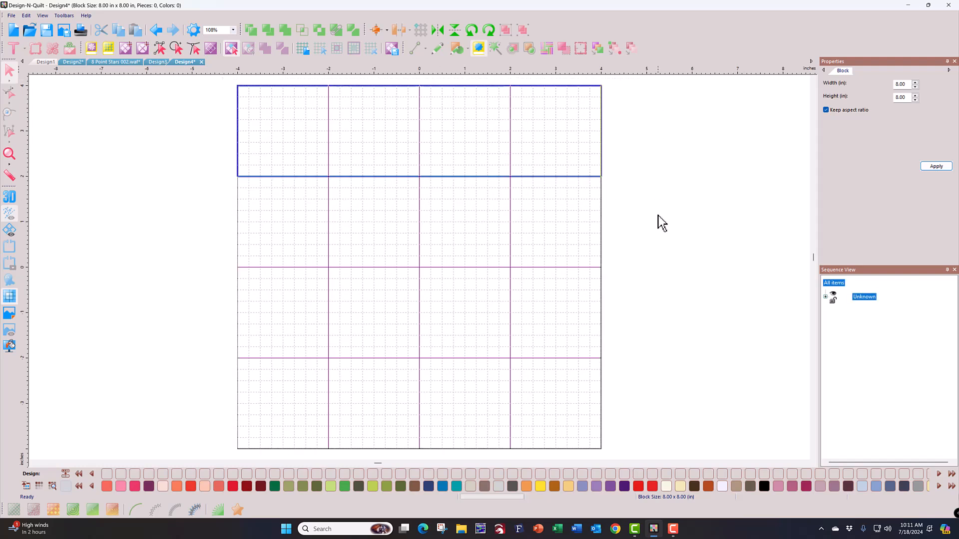
pyautogui.click(300, 163)
pyautogui.keyDown('shift'); pyautogui.click(400, 159); pyautogui.keyUp('shift')
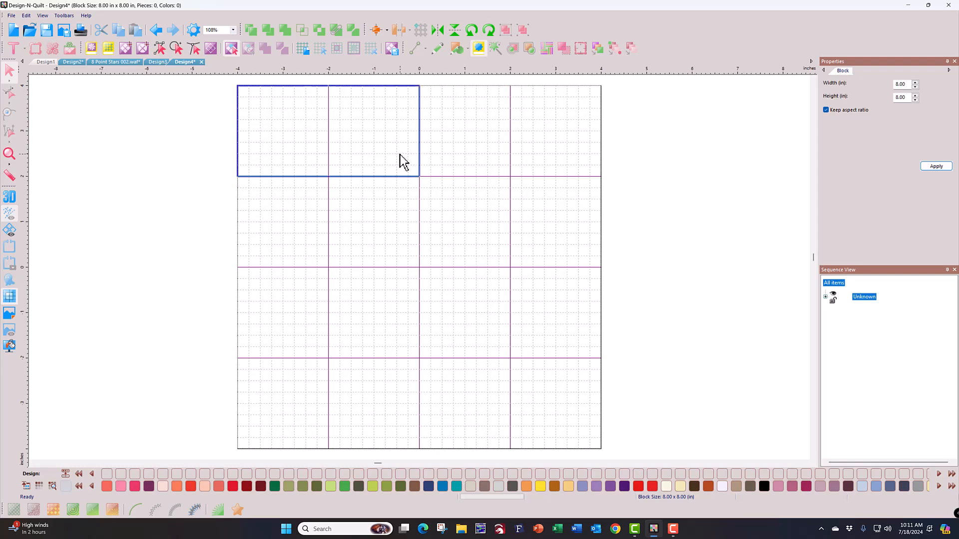
pyautogui.keyDown('shift'); pyautogui.click(424, 161); pyautogui.keyUp('shift')
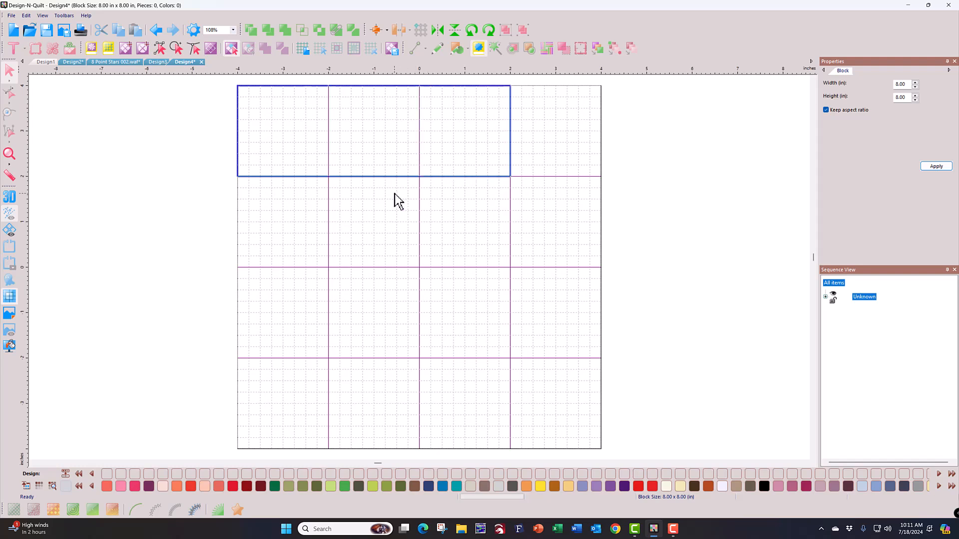